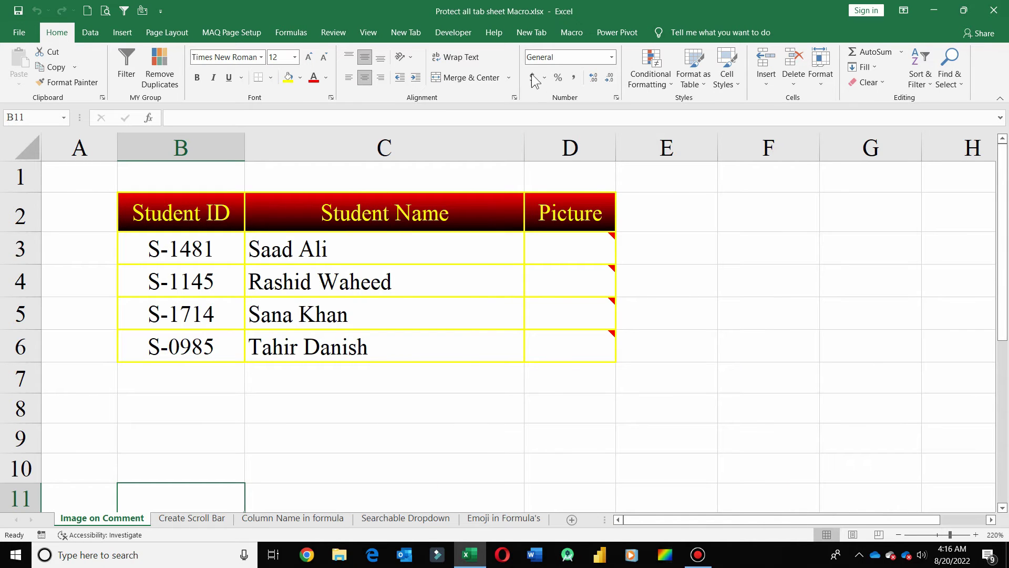
# - Step the Create Scroll Bar table back twice so it starts at ID 2, then view the Column Name in formula sheet
pyautogui.click(333, 33)
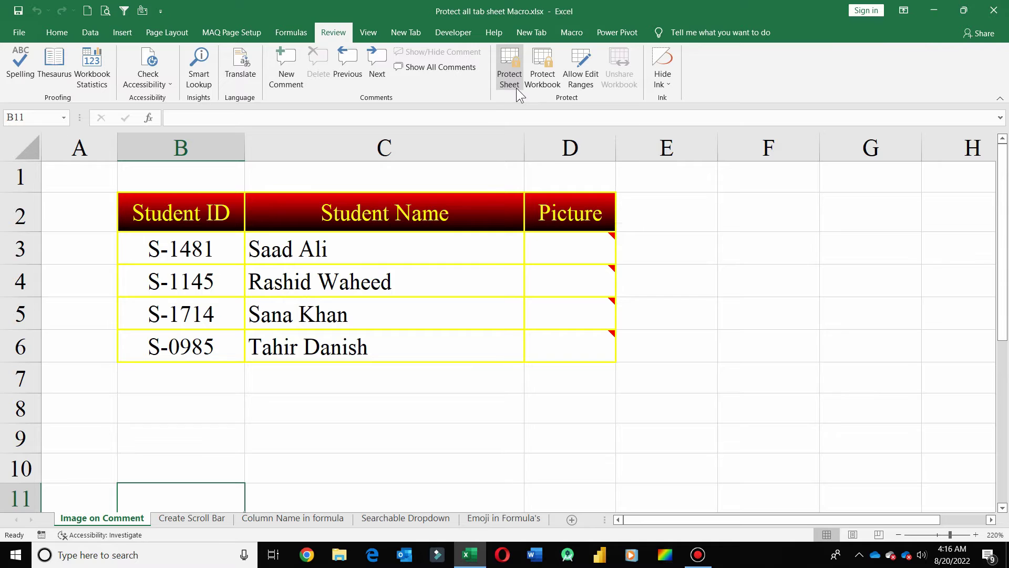
pyautogui.moveTo(569, 250)
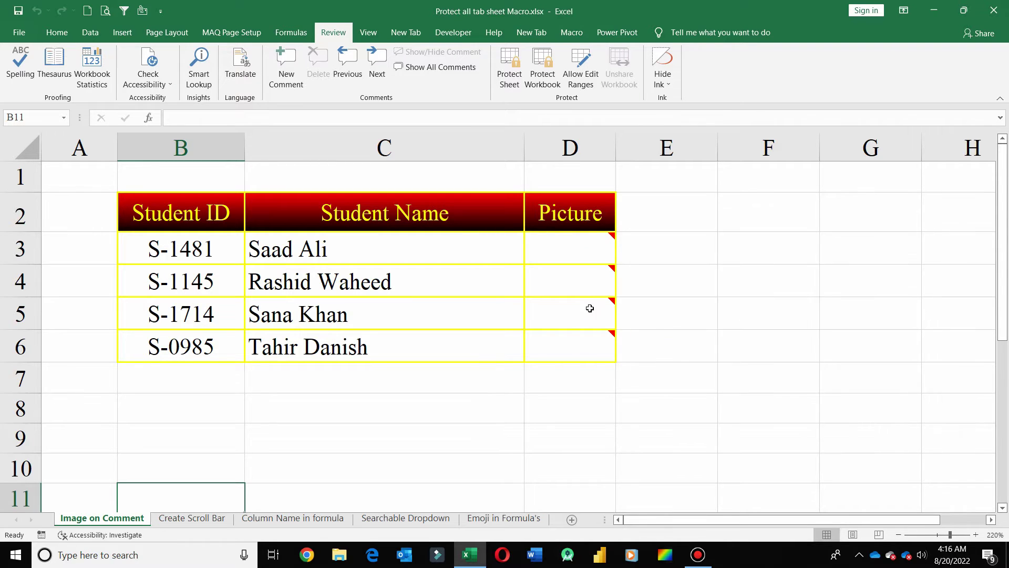
pyautogui.moveTo(569, 282)
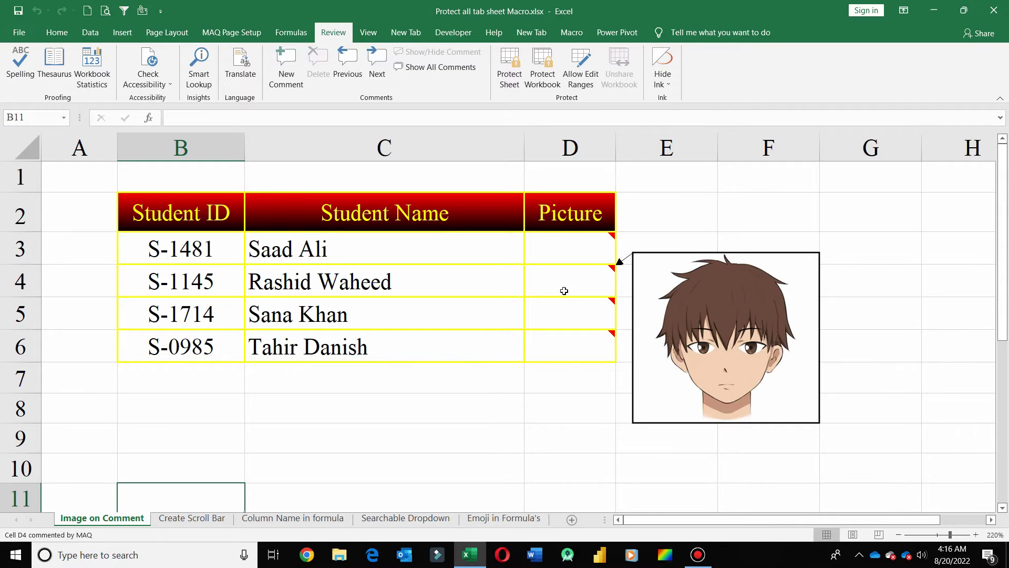
pyautogui.click(196, 518)
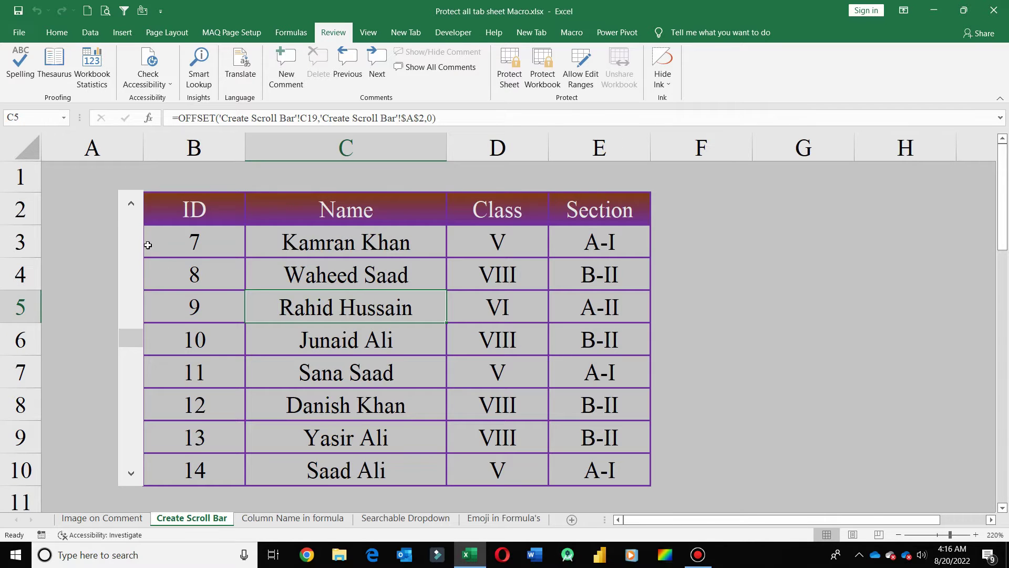
pyautogui.click(129, 204)
pyautogui.click(128, 204)
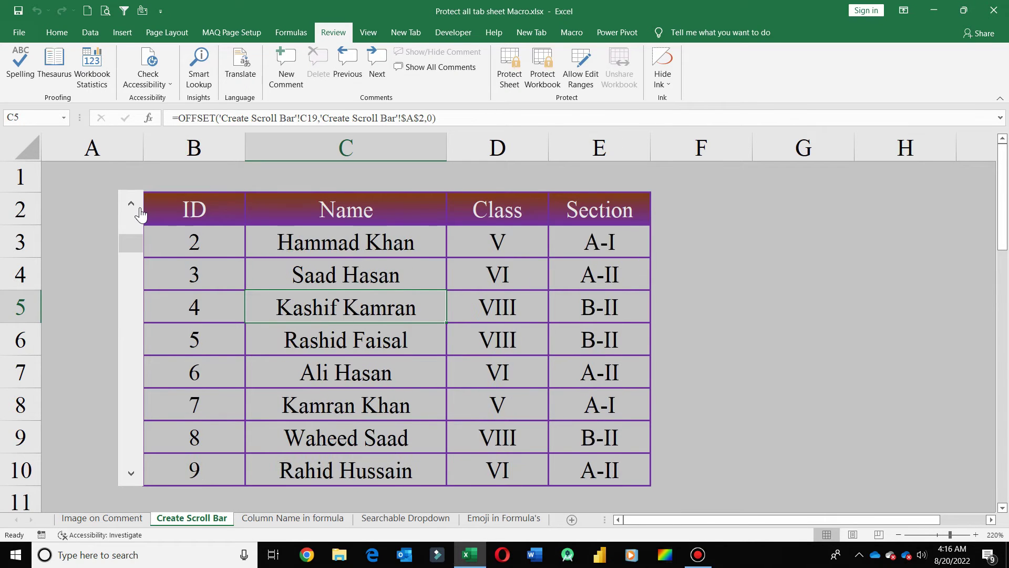
pyautogui.click(289, 521)
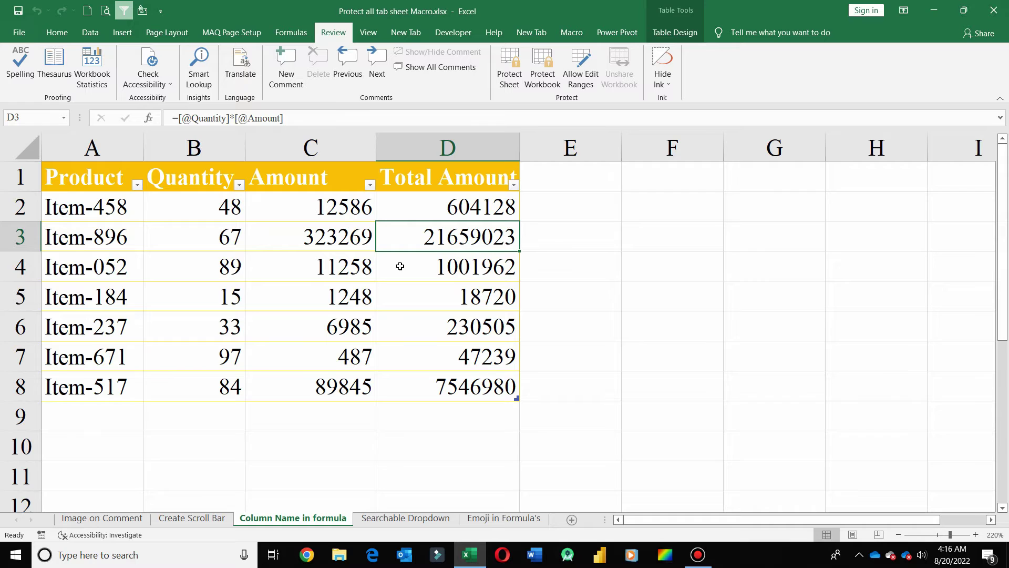
# - On Searchable Dropdown, type 'hel' in C3 to filter its dropdown list to Helmet items
pyautogui.click(424, 518)
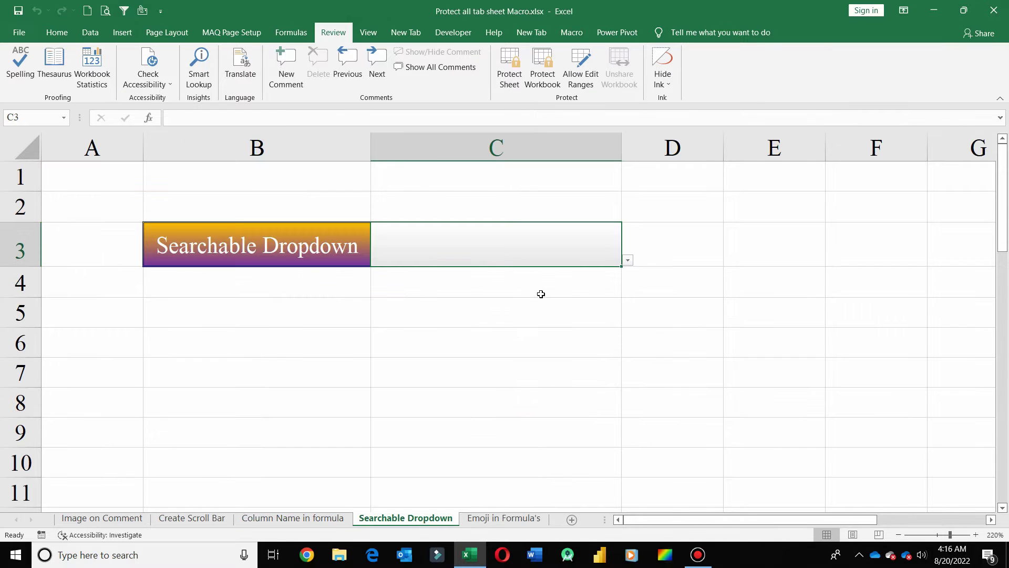
pyautogui.doubleClick(556, 252)
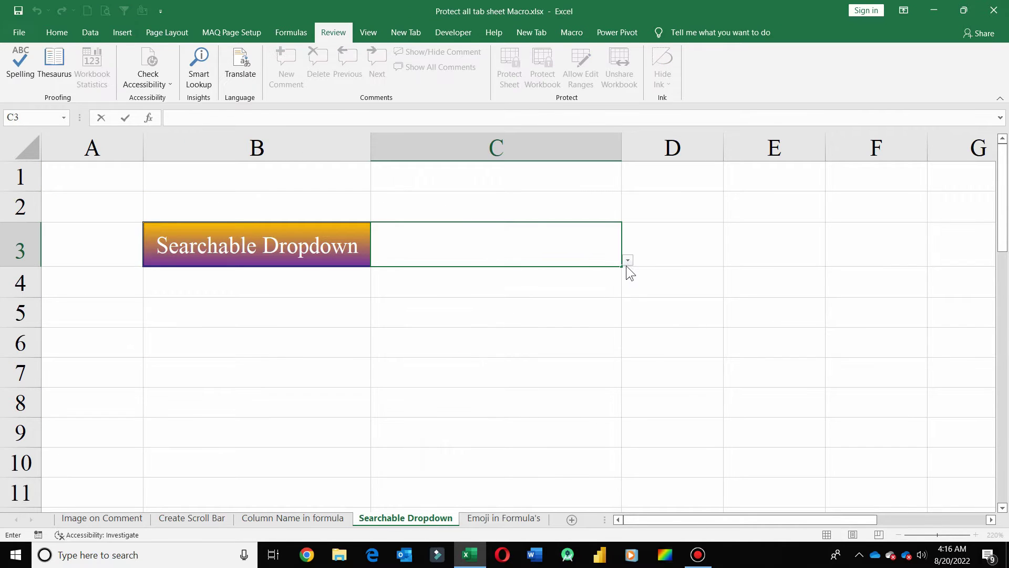
pyautogui.click(628, 261)
pyautogui.moveTo(624, 318); pyautogui.dragTo(617, 386)
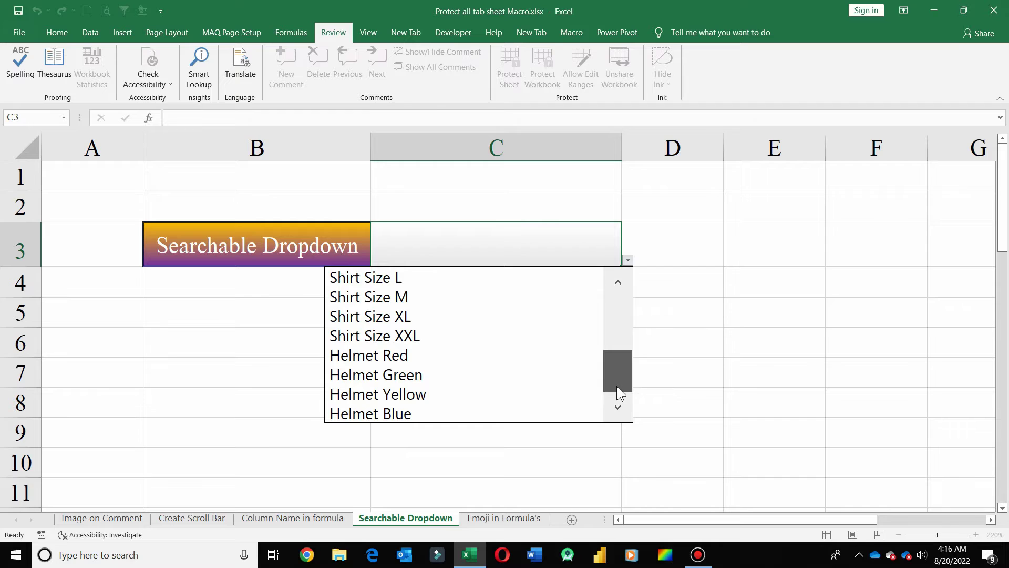
pyautogui.click(497, 247)
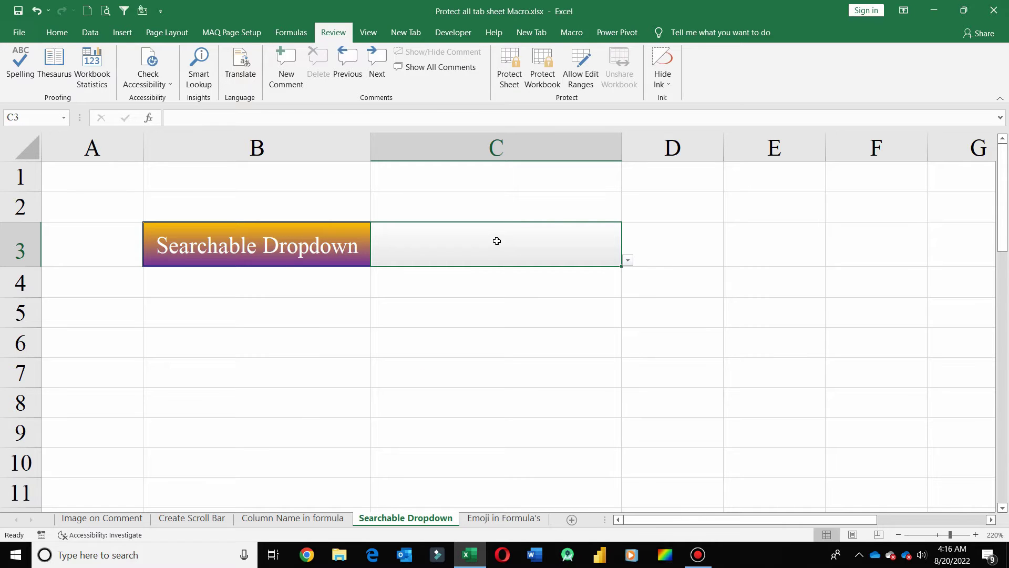
pyautogui.doubleClick(497, 244)
pyautogui.write('hel')
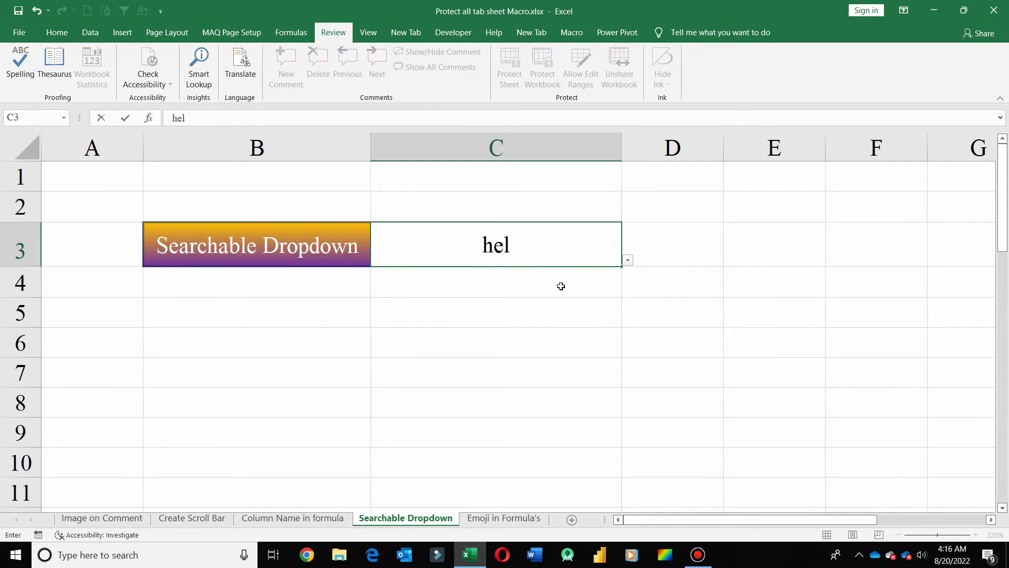
pyautogui.click(629, 262)
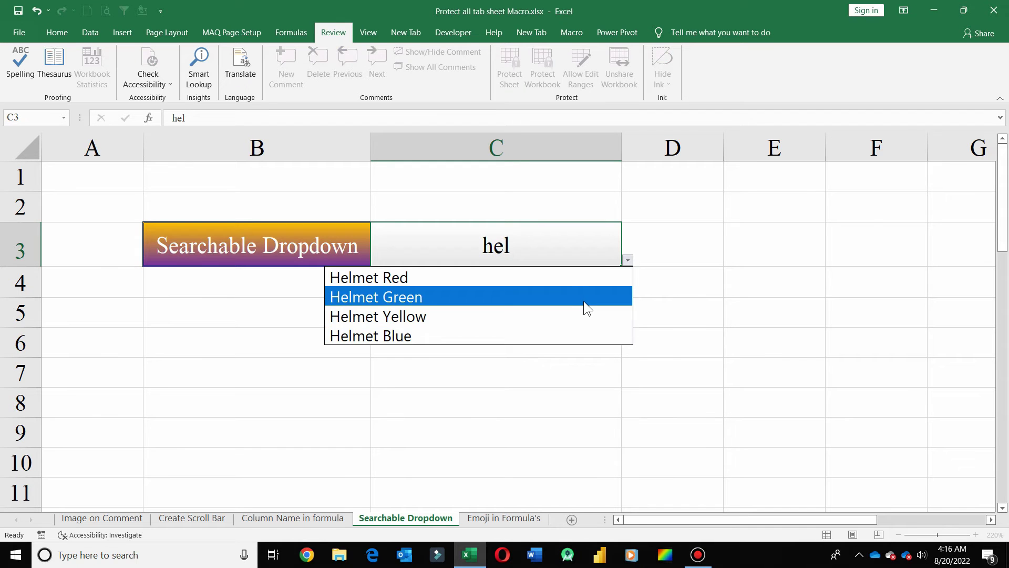
pyautogui.click(522, 520)
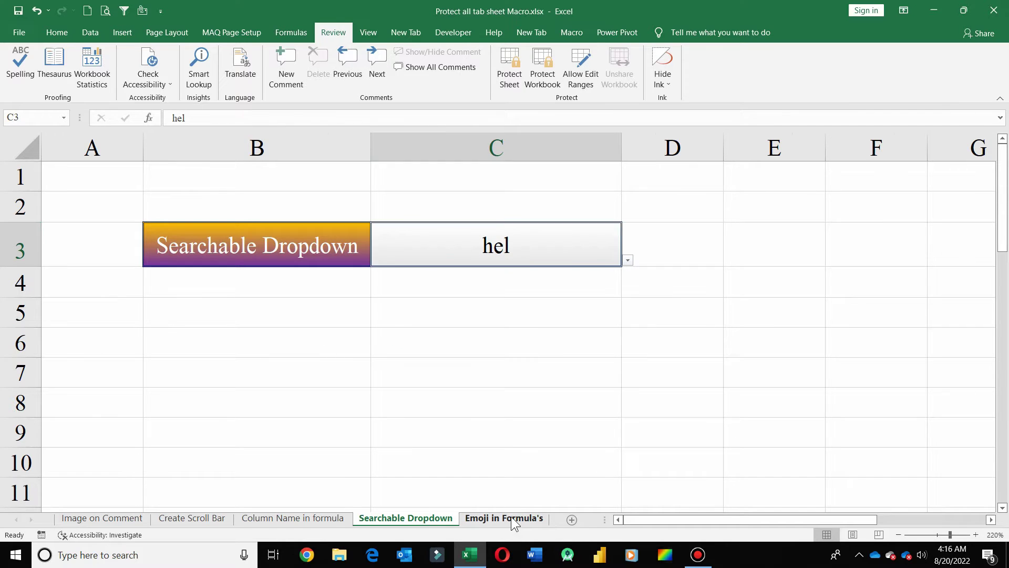
# - On Emoji in Formula's, set temperature B4 to 54 and marks G4 to 75, then show the Macro tab
pyautogui.click(519, 520)
pyautogui.click(356, 285)
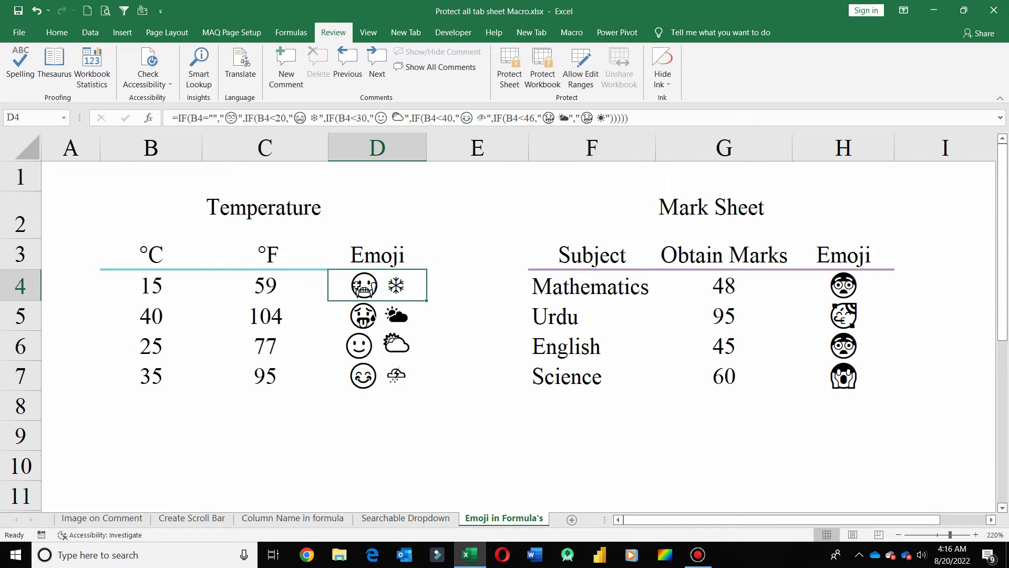
pyautogui.doubleClick(163, 291)
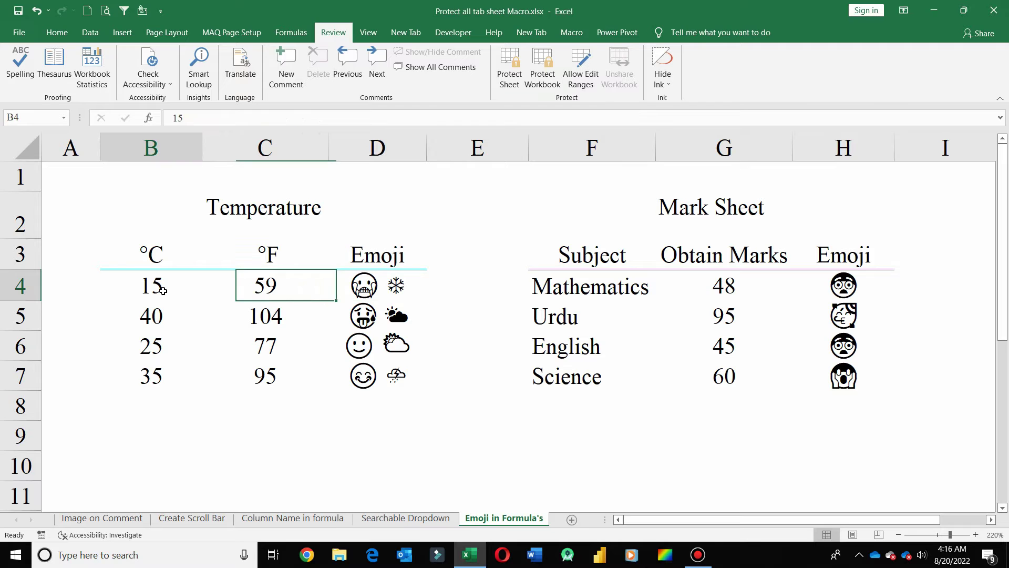
pyautogui.press('Delete')
pyautogui.press('Delete')
pyautogui.write('54')
pyautogui.press('Return')
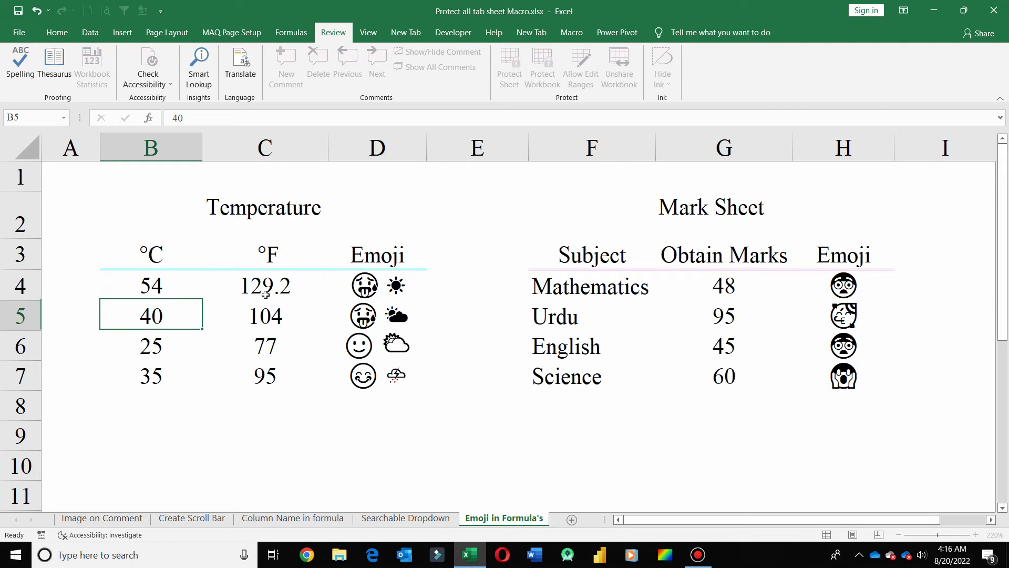
pyautogui.doubleClick(715, 285)
pyautogui.press('Delete')
pyautogui.press('Delete')
pyautogui.write('75')
pyautogui.press('Return')
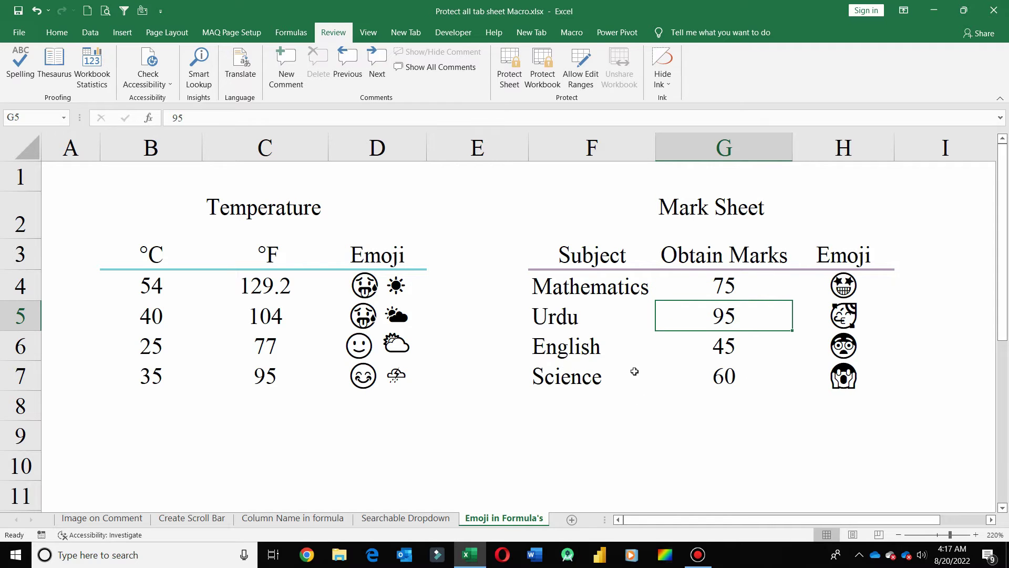
pyautogui.click(572, 32)
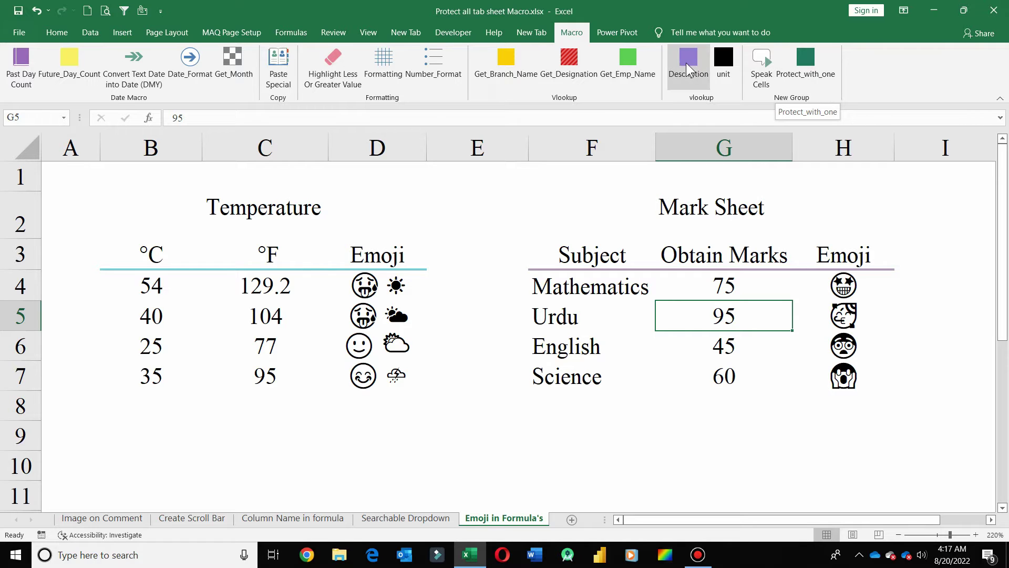
pyautogui.click(332, 34)
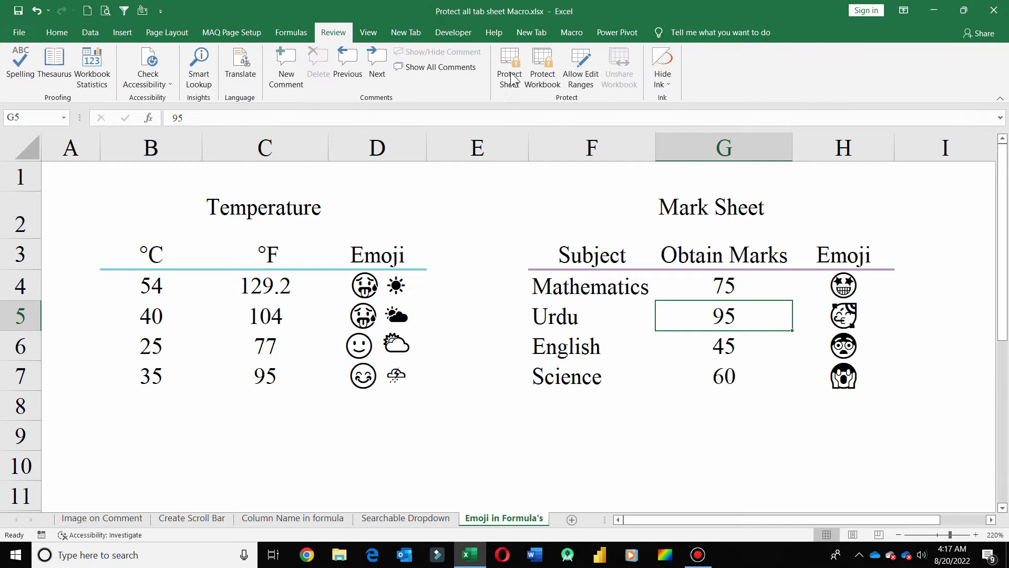
pyautogui.click(430, 519)
pyautogui.click(296, 518)
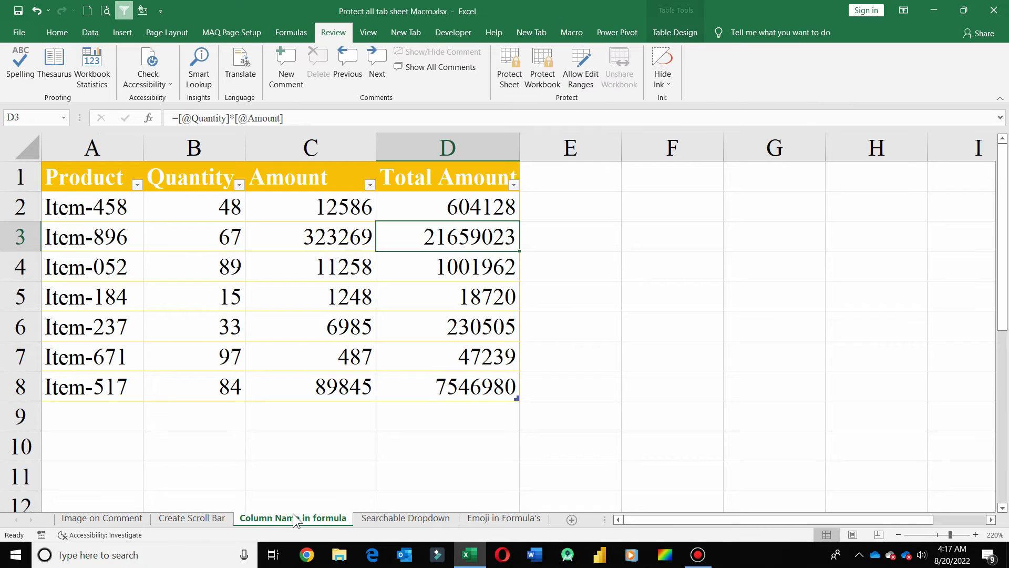
pyautogui.click(189, 518)
pyautogui.click(102, 519)
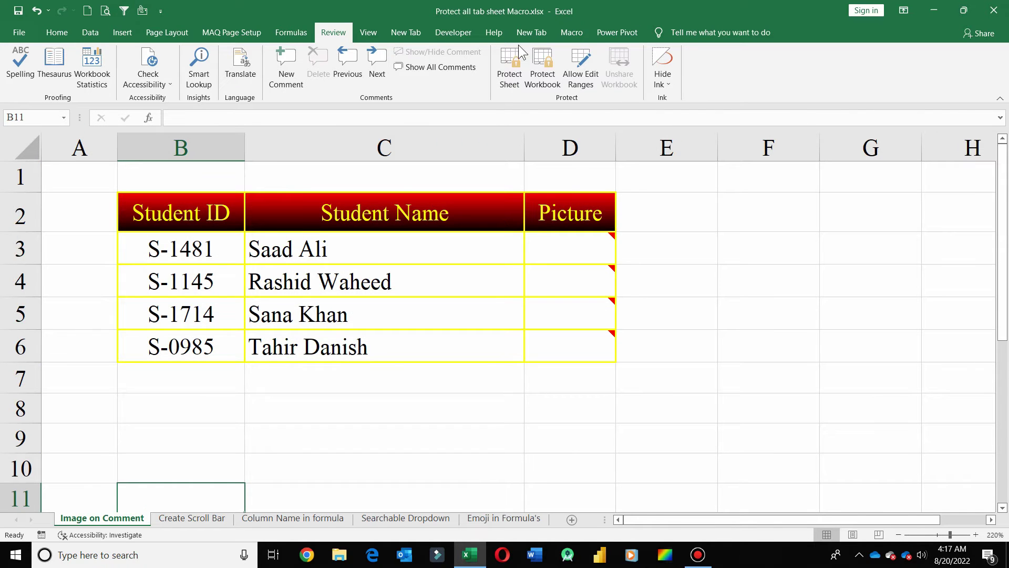
pyautogui.click(583, 30)
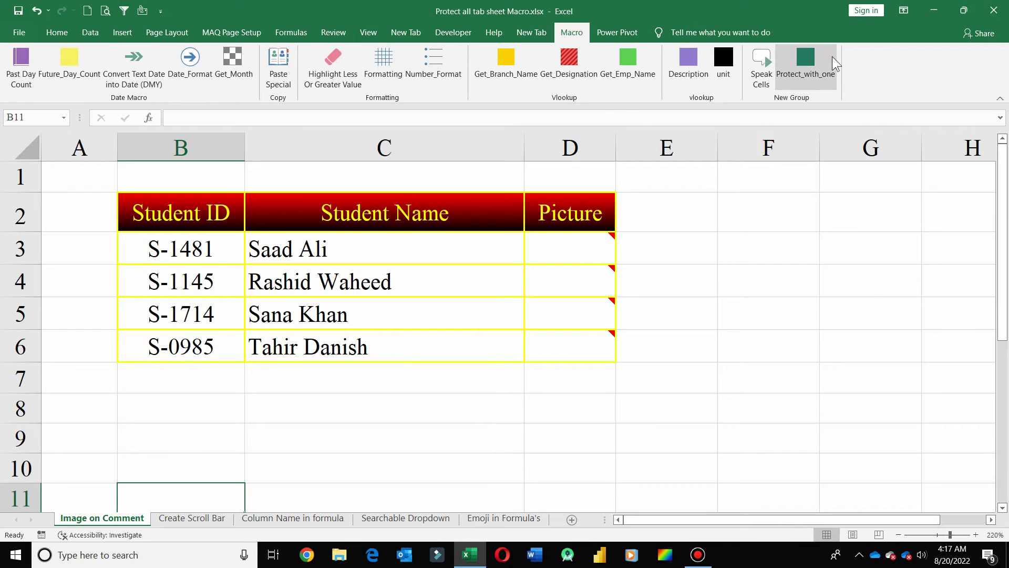
pyautogui.click(809, 74)
pyautogui.click(343, 35)
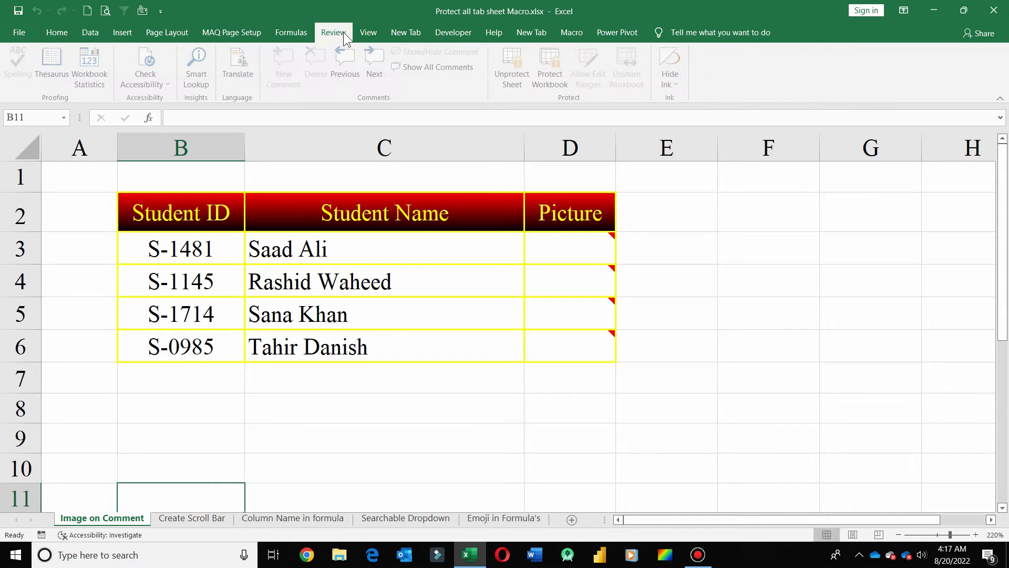
pyautogui.click(192, 519)
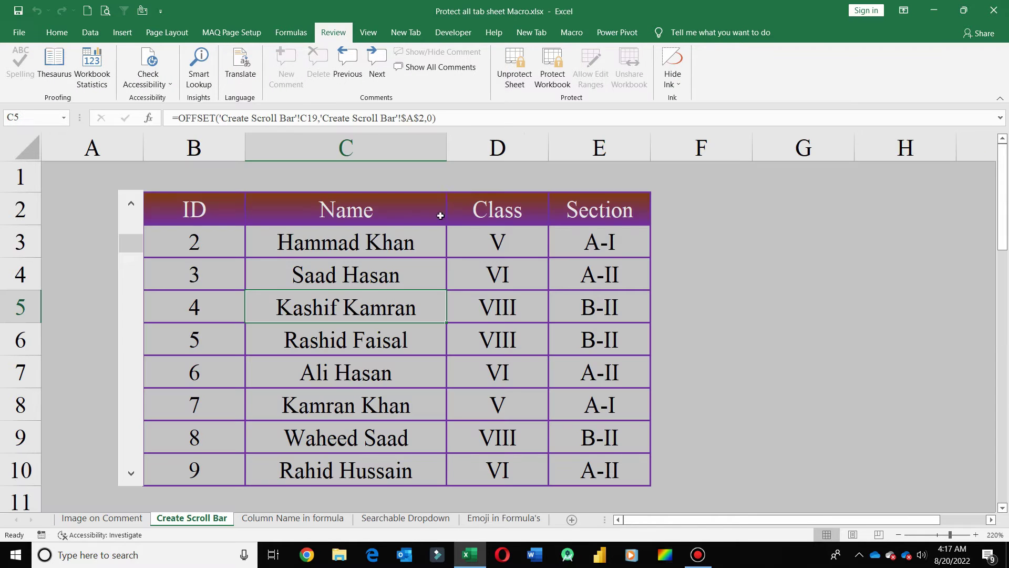
pyautogui.click(293, 518)
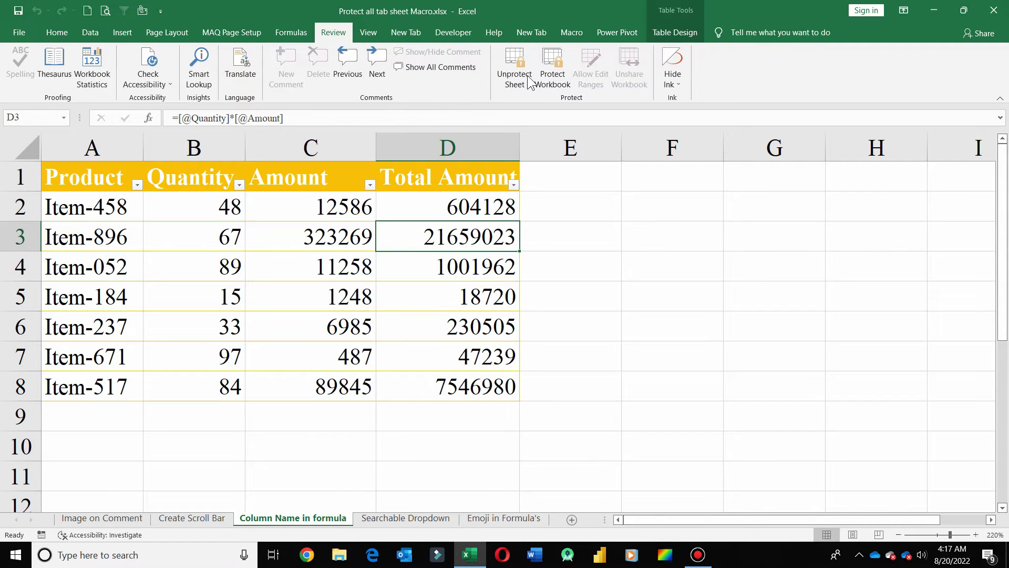
pyautogui.click(408, 518)
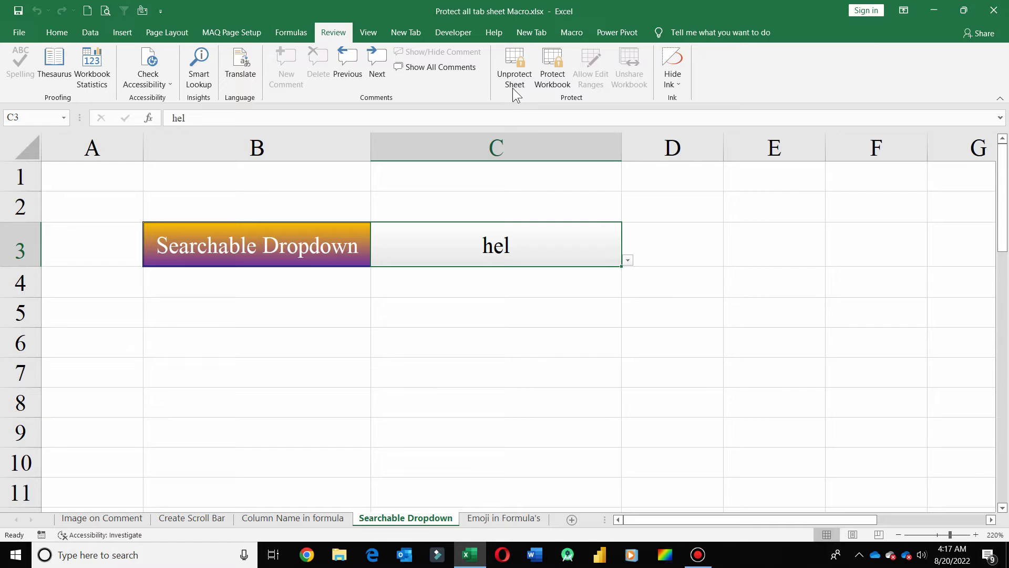
pyautogui.click(512, 521)
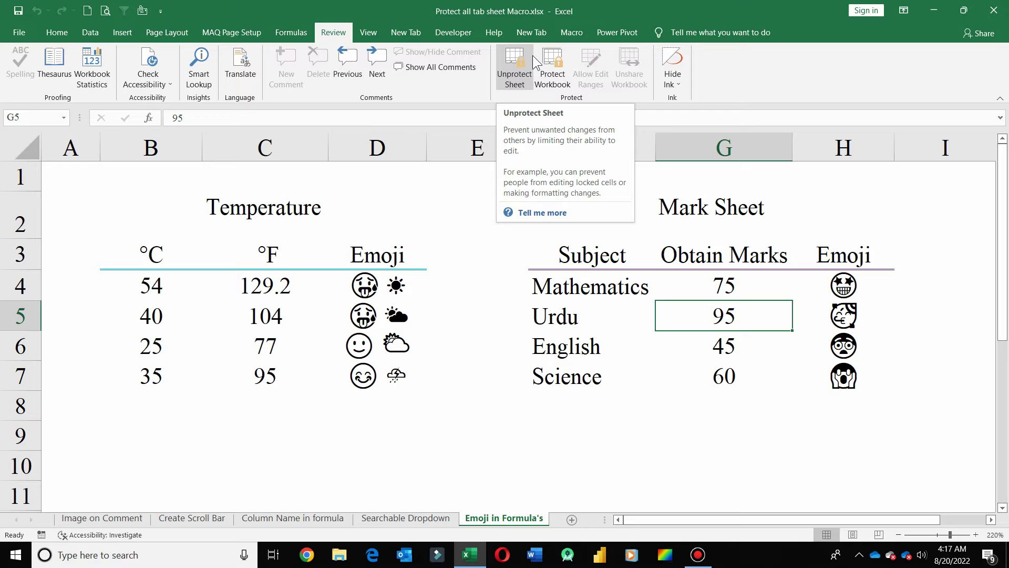
pyautogui.click(571, 32)
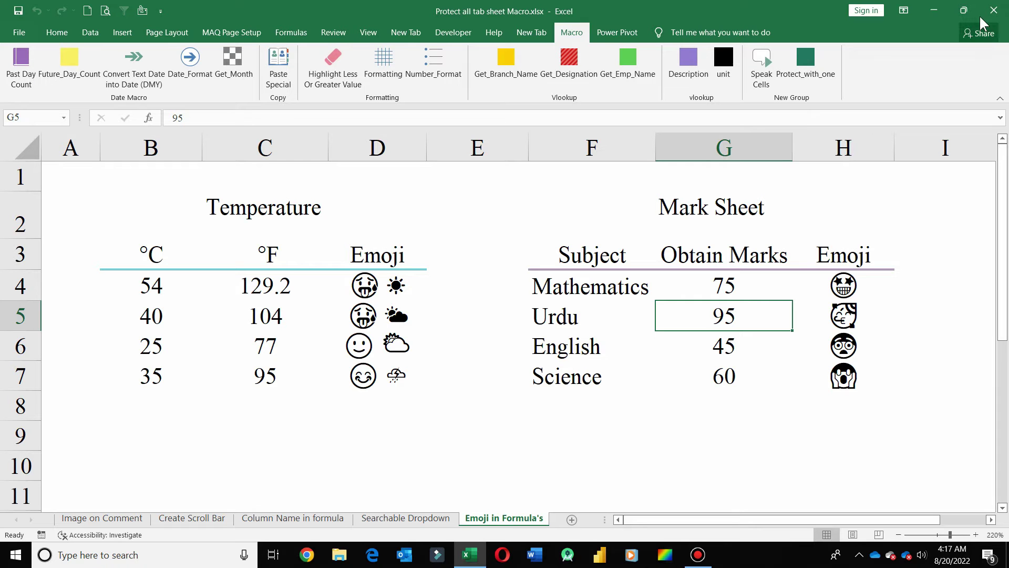
# - Open the unprotect-all-sheets macro text file in Notepad and select all of its code
pyautogui.doubleClick(971, 157)
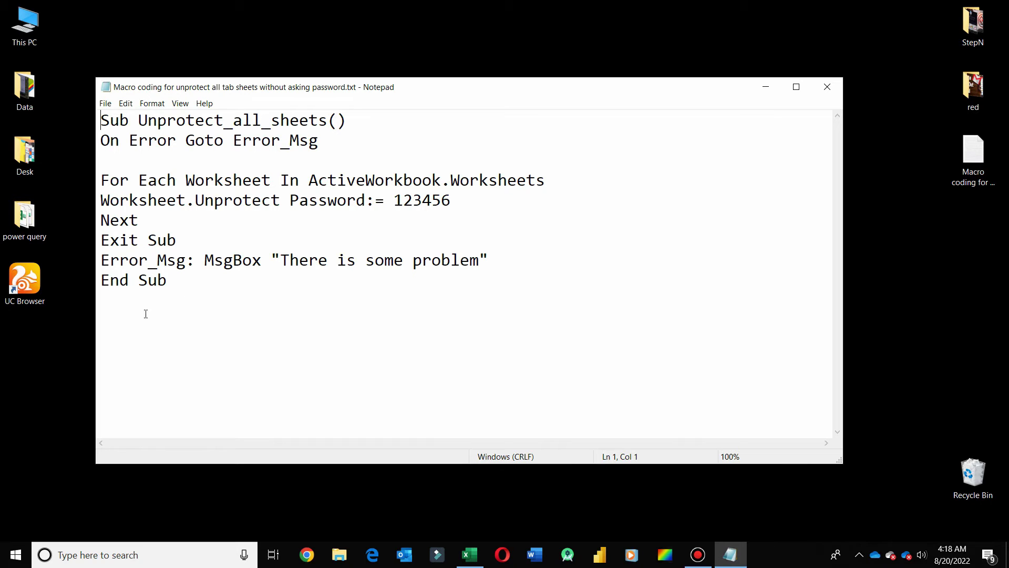
pyautogui.moveTo(186, 297); pyautogui.dragTo(57, 96)
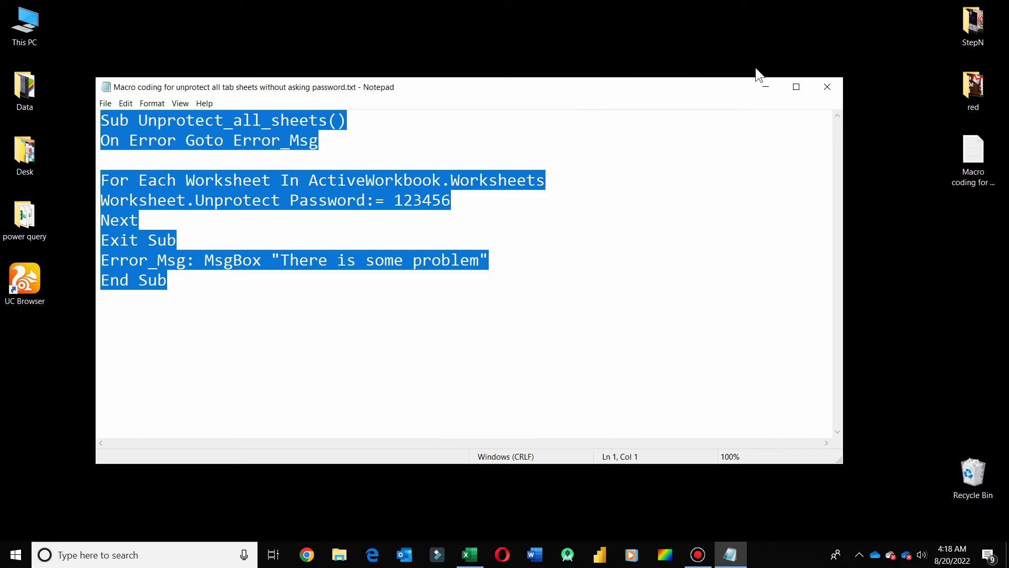
pyautogui.click(480, 557)
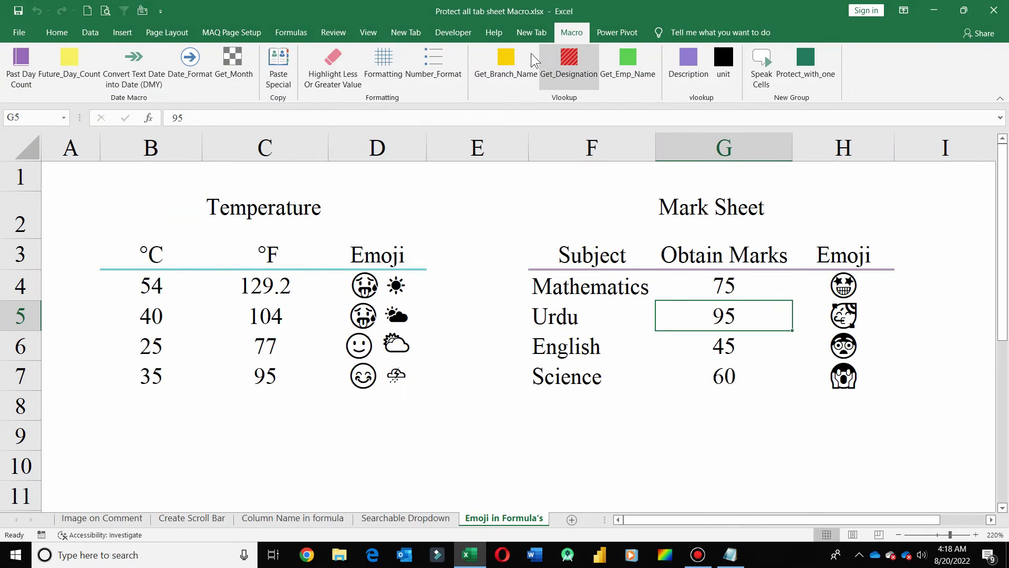
# - Record an empty Unprotect_With_One macro in the Personal Macro Workbook, then stop recording
pyautogui.click(335, 33)
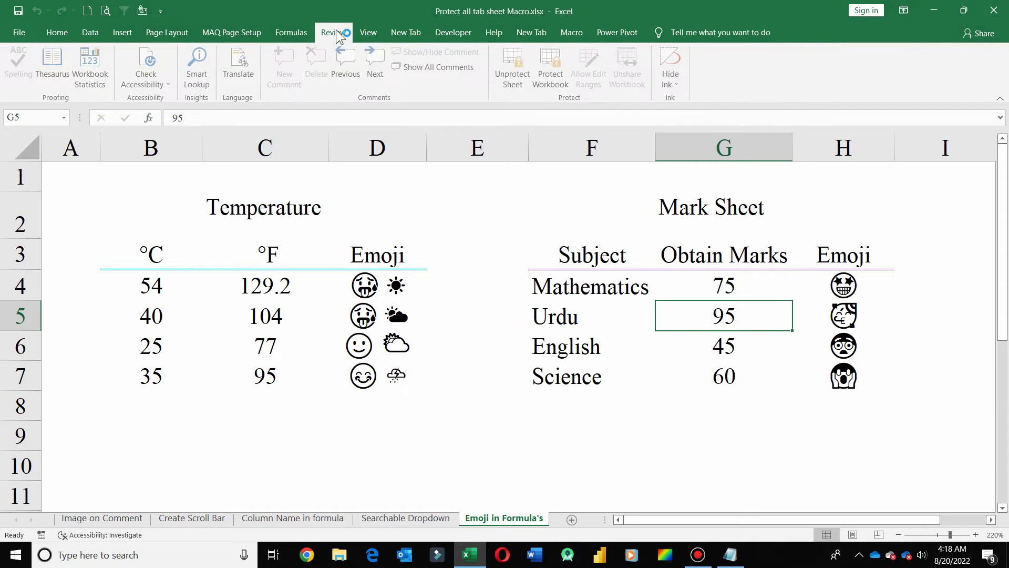
pyautogui.click(368, 33)
pyautogui.click(674, 77)
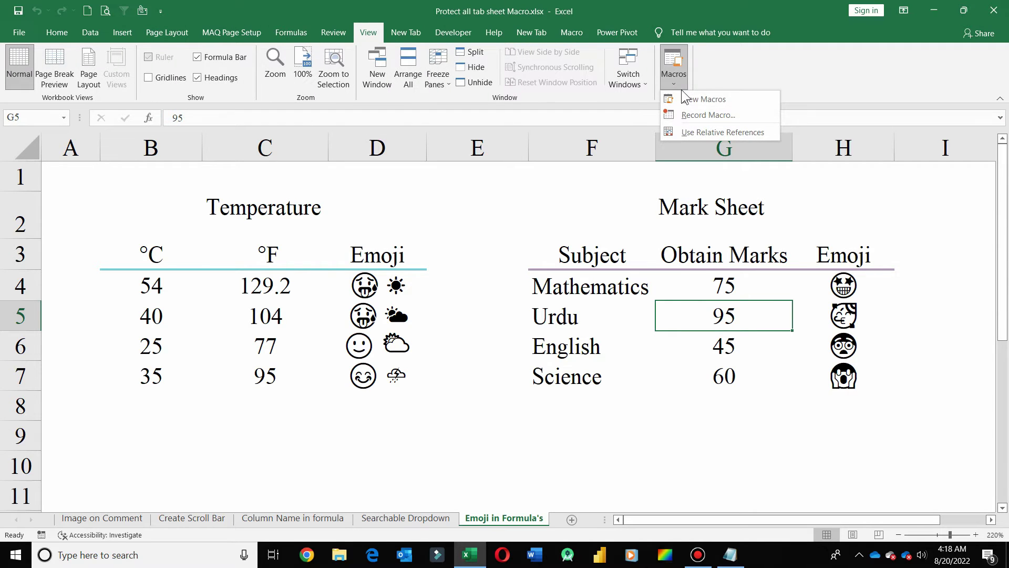
pyautogui.click(700, 117)
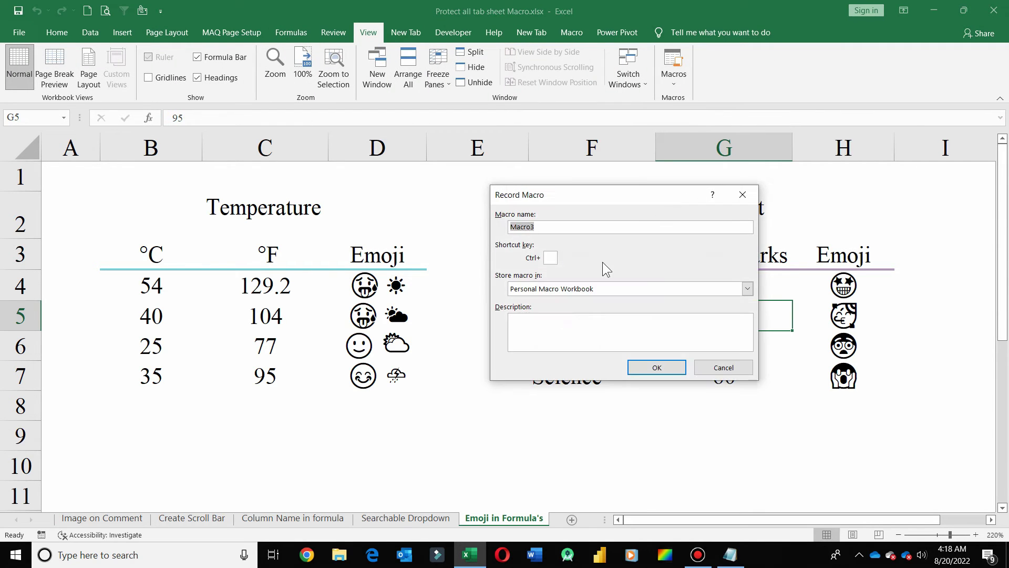
pyautogui.write('Un')
pyautogui.write('protect')
pyautogui.write('_')
pyautogui.write('With_One')
pyautogui.click(639, 368)
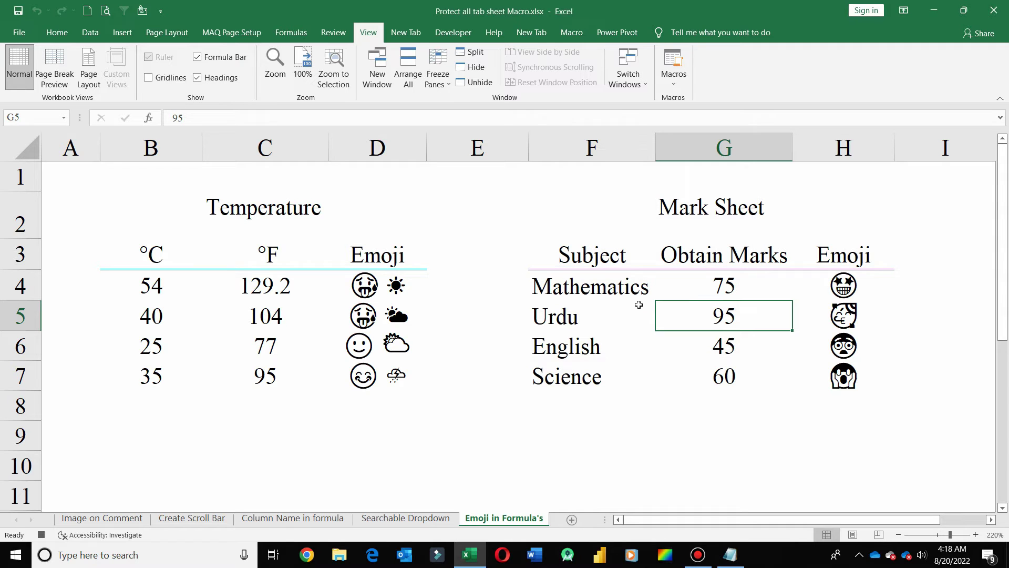
pyautogui.click(685, 83)
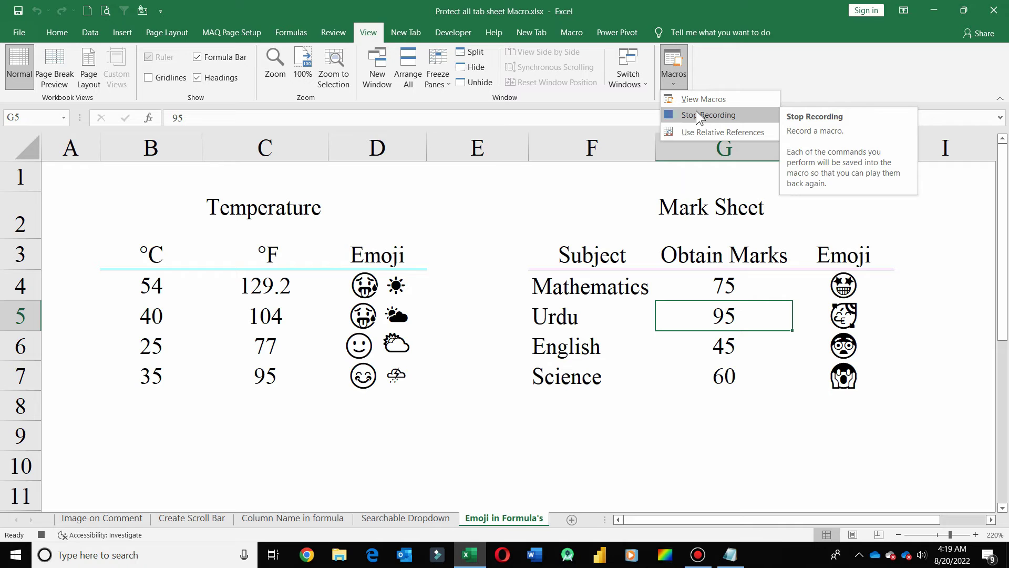
pyautogui.click(699, 115)
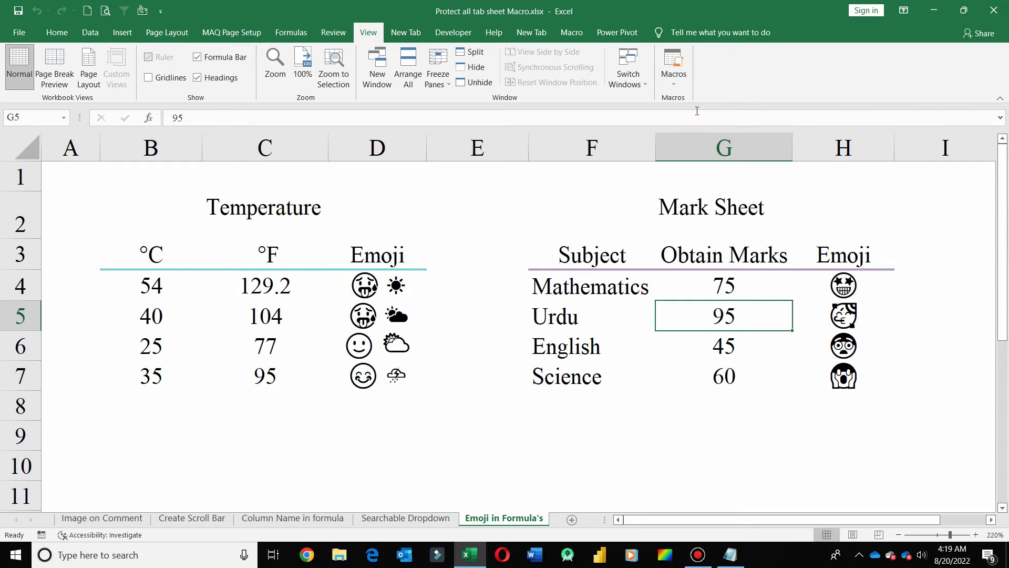
pyautogui.click(675, 82)
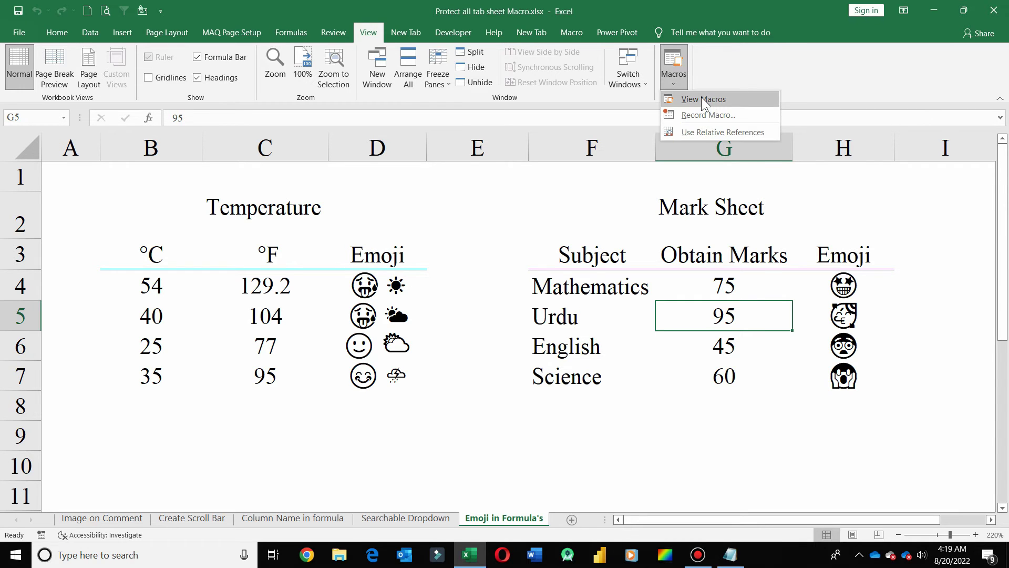
# - Open the Unprotect_With_One macro for editing in the VBA editor's Module25
pyautogui.click(701, 97)
pyautogui.moveTo(688, 233); pyautogui.dragTo(695, 281)
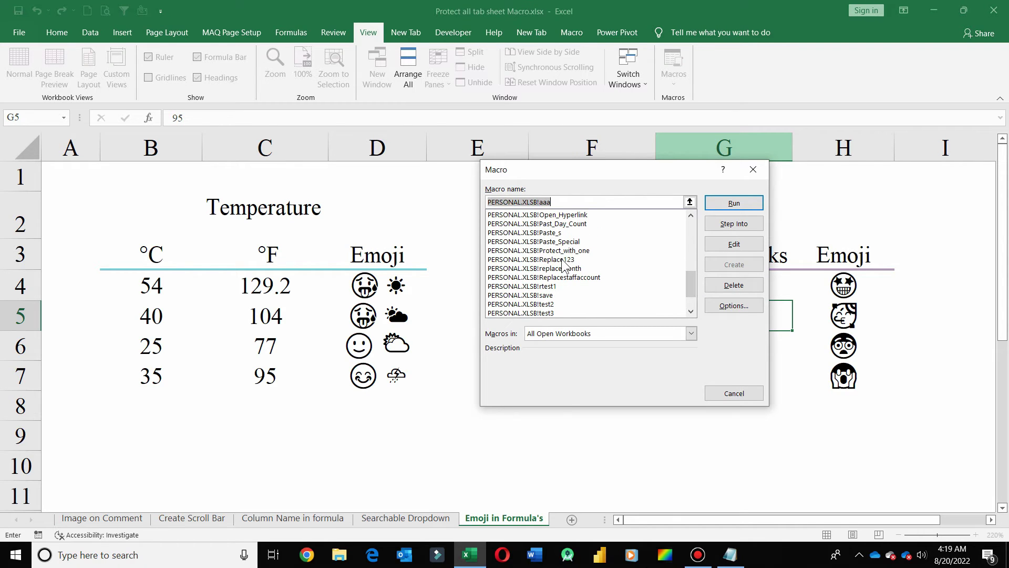
pyautogui.moveTo(691, 294); pyautogui.dragTo(672, 316)
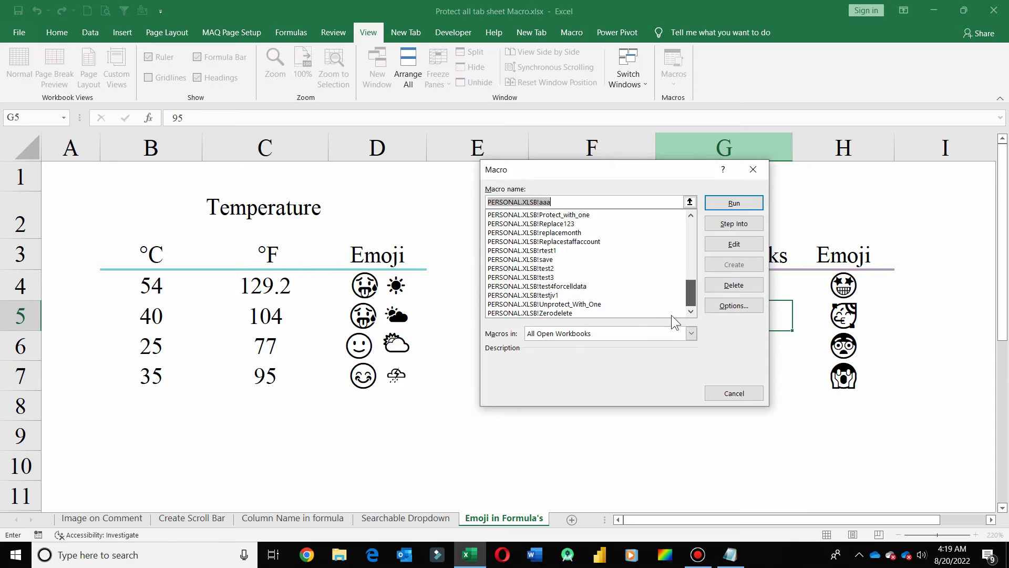
pyautogui.click(552, 305)
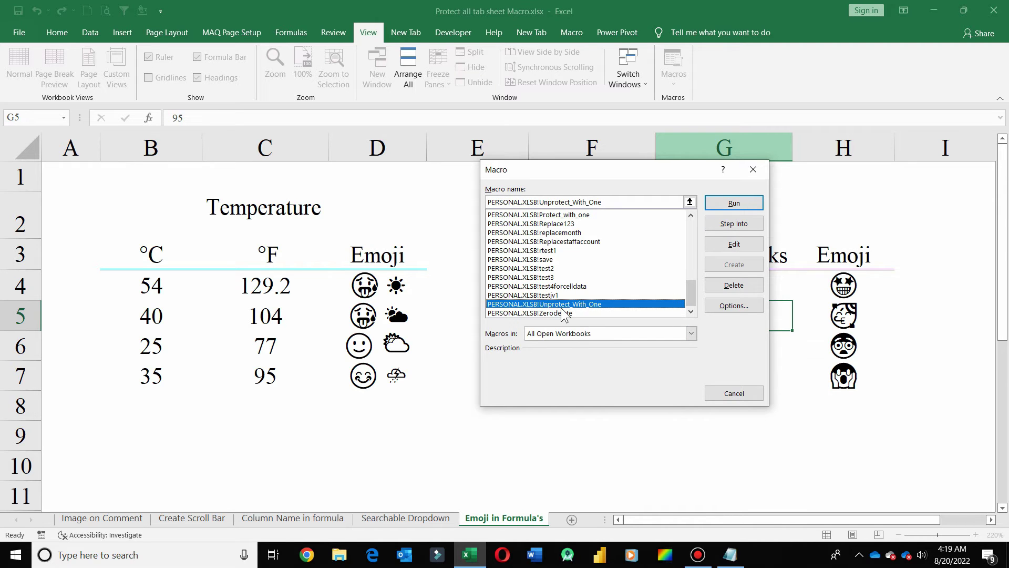
pyautogui.click(730, 225)
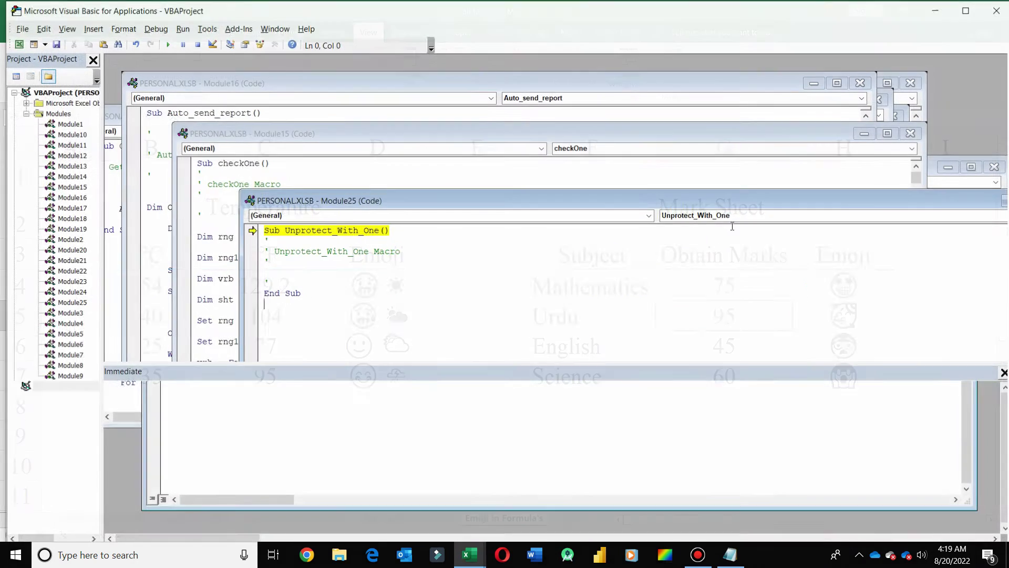
pyautogui.moveTo(660, 200)
pyautogui.mouseDown()
pyautogui.moveTo(574, 59)
pyautogui.moveTo(541, 64)
pyautogui.mouseUp()
# - Insert a blank line inside the Unprotect_With_One macro body
pyautogui.moveTo(163, 143); pyautogui.dragTo(153, 130)
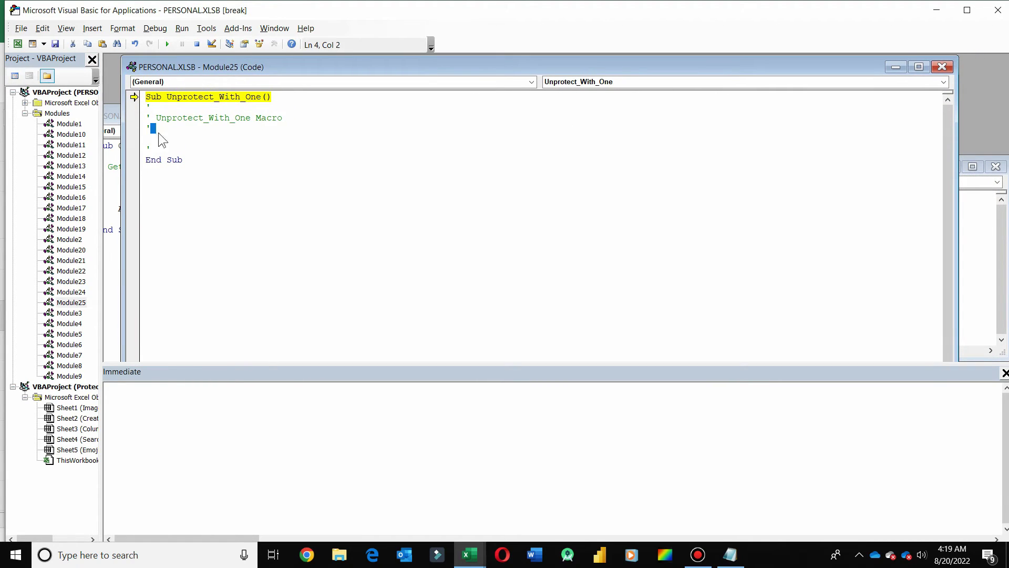
pyautogui.click(174, 141)
pyautogui.press('Return')
pyautogui.moveTo(319, 121); pyautogui.dragTo(166, 122)
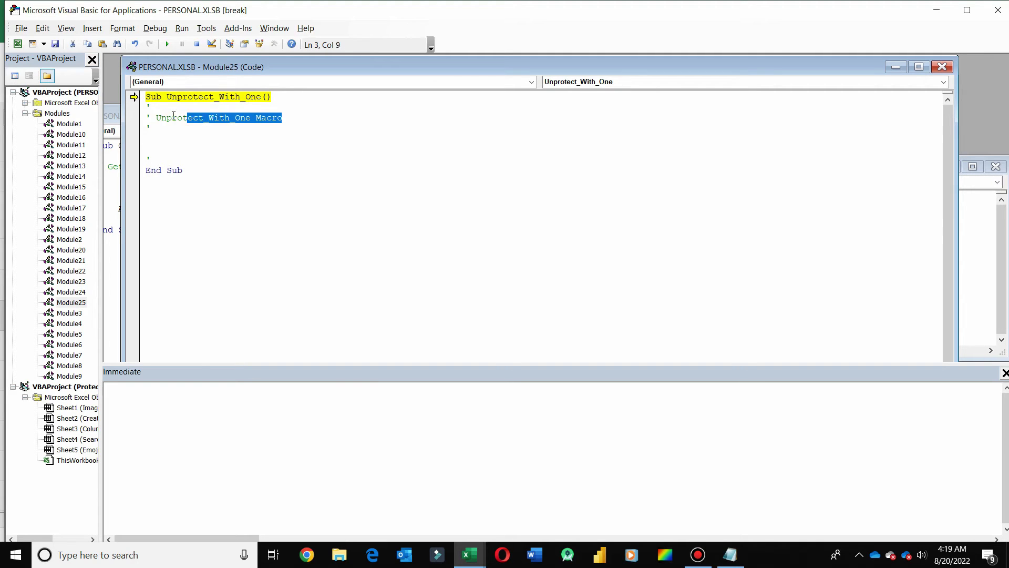
pyautogui.moveTo(205, 173); pyautogui.dragTo(143, 171)
pyautogui.click(175, 142)
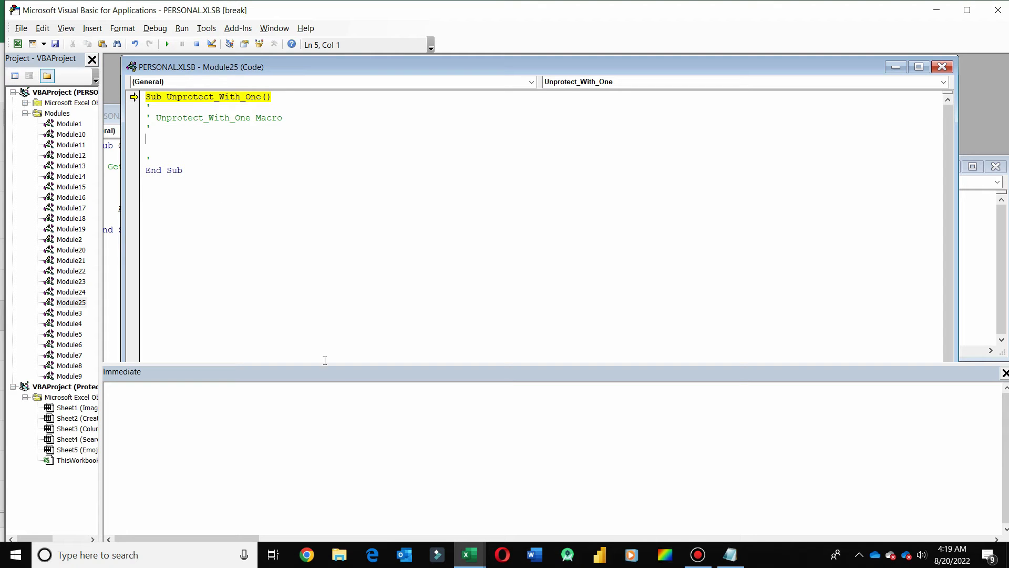
pyautogui.click(731, 555)
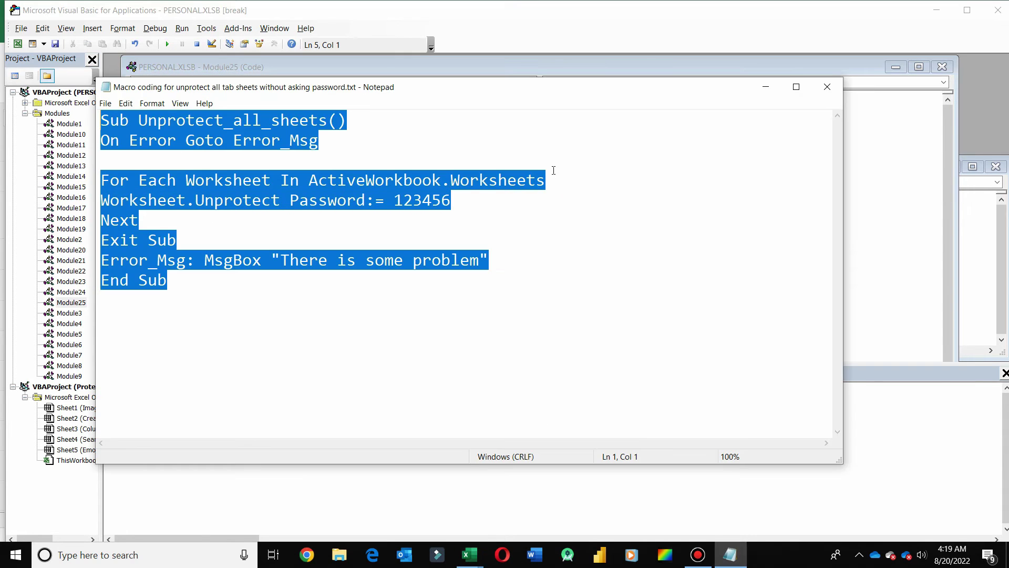
# - Place Notepad beside the code window and copy lines On Error Goto Error_Msg through the MsgBox error line
pyautogui.moveTo(530, 75); pyautogui.dragTo(544, 84)
pyautogui.hotkey('alt', 'Tab')
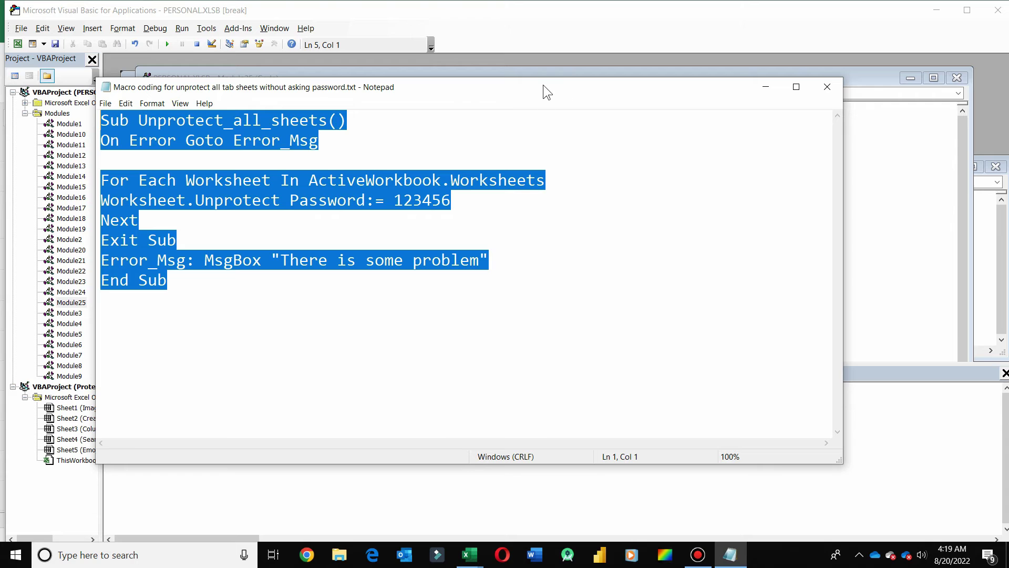
pyautogui.moveTo(460, 86); pyautogui.dragTo(685, 112)
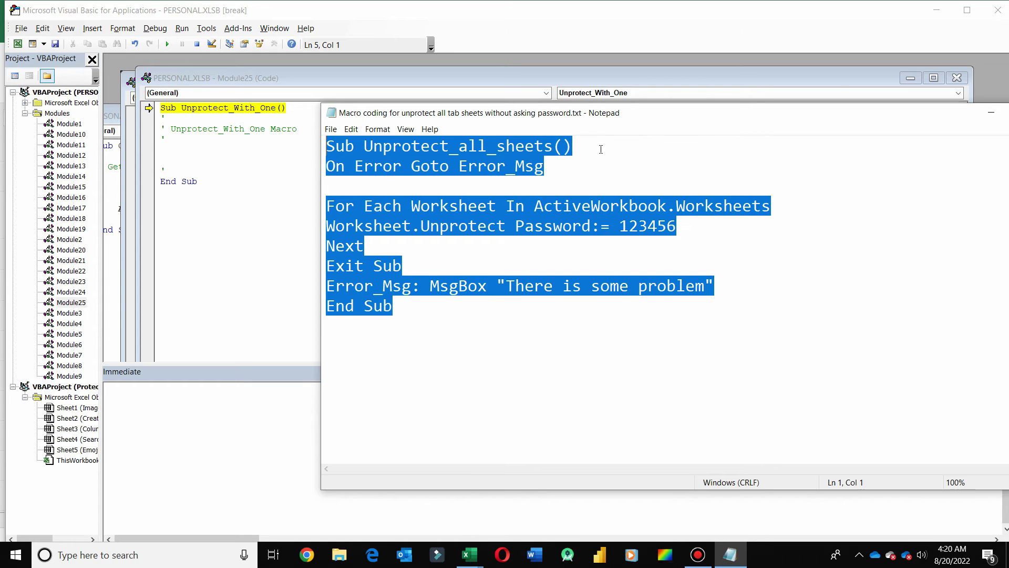
pyautogui.click(601, 148)
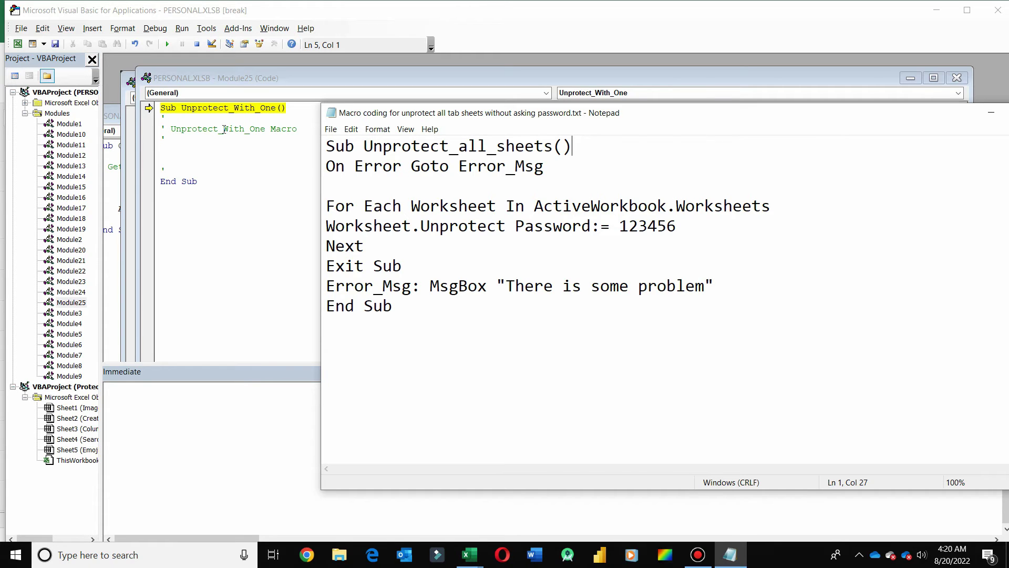
pyautogui.moveTo(715, 287); pyautogui.dragTo(274, 171)
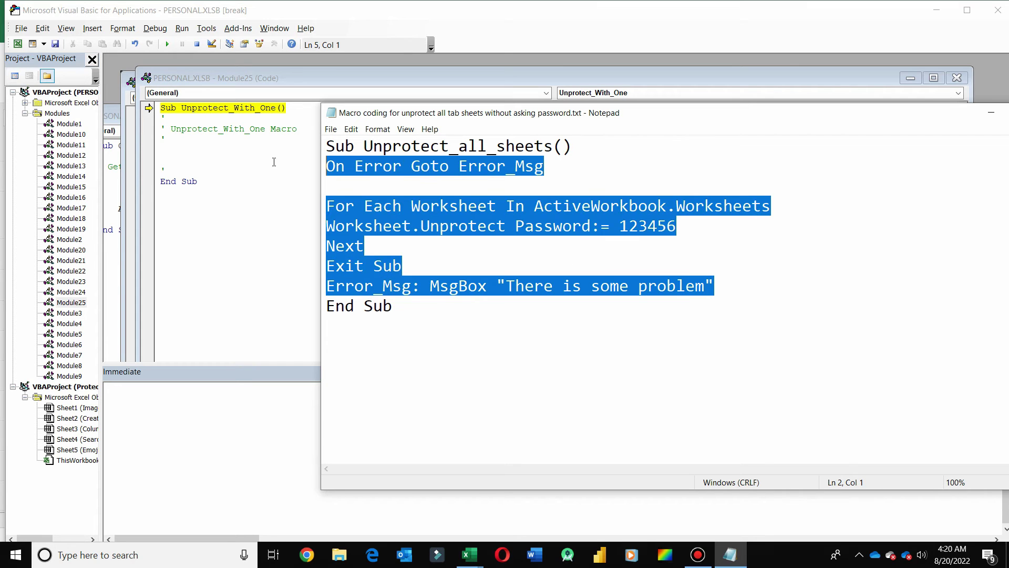
pyautogui.click(181, 165)
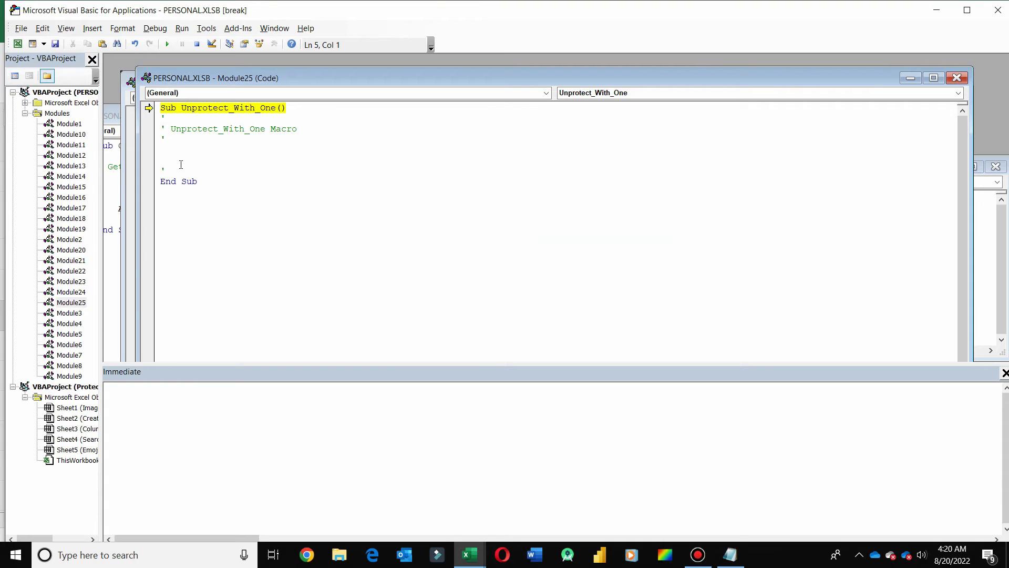
# - Paste the worksheet-unprotect loop with its 'There is some problem' error handler into Unprotect_With_One
pyautogui.hotkey('ctrl', 'v')
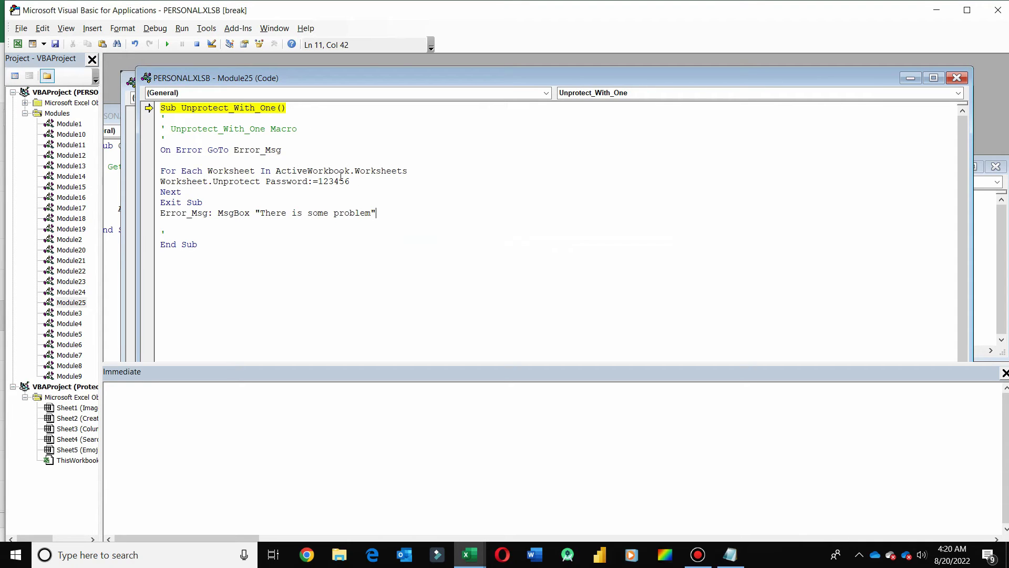
pyautogui.click(997, 9)
# - Open Protect_with_one in the VBA editor to check the password it uses
pyautogui.click(455, 326)
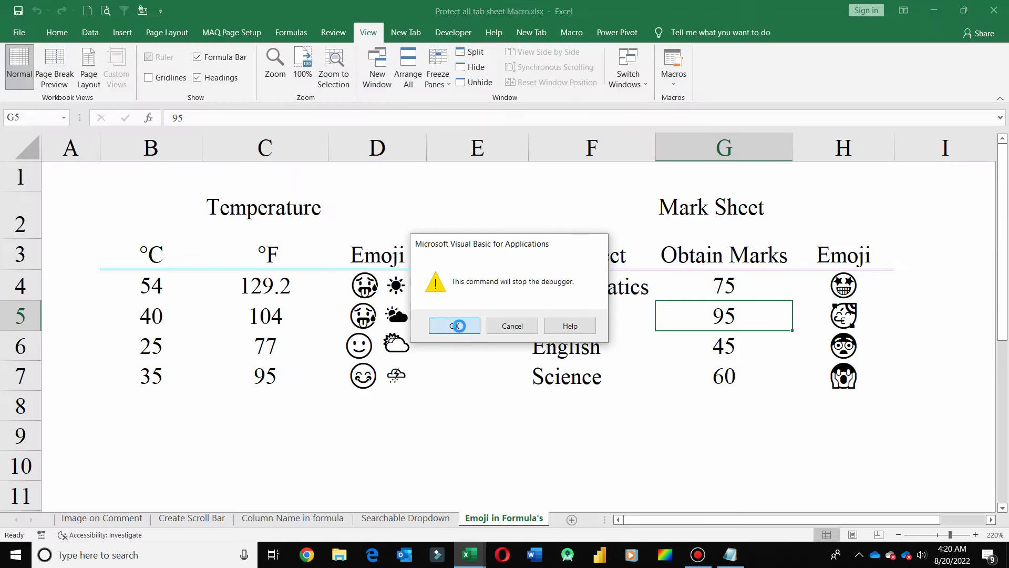
pyautogui.click(673, 79)
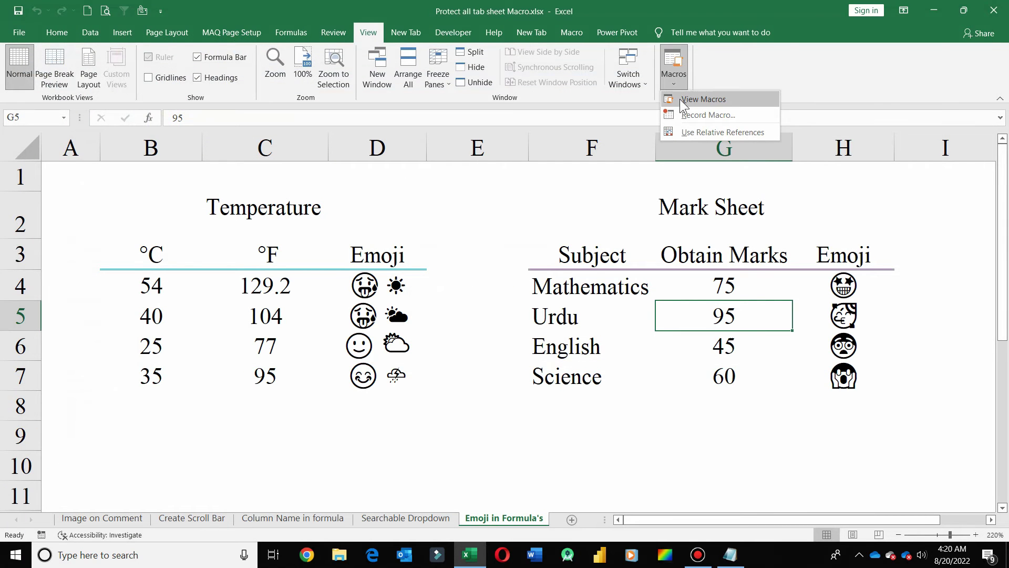
pyautogui.click(681, 99)
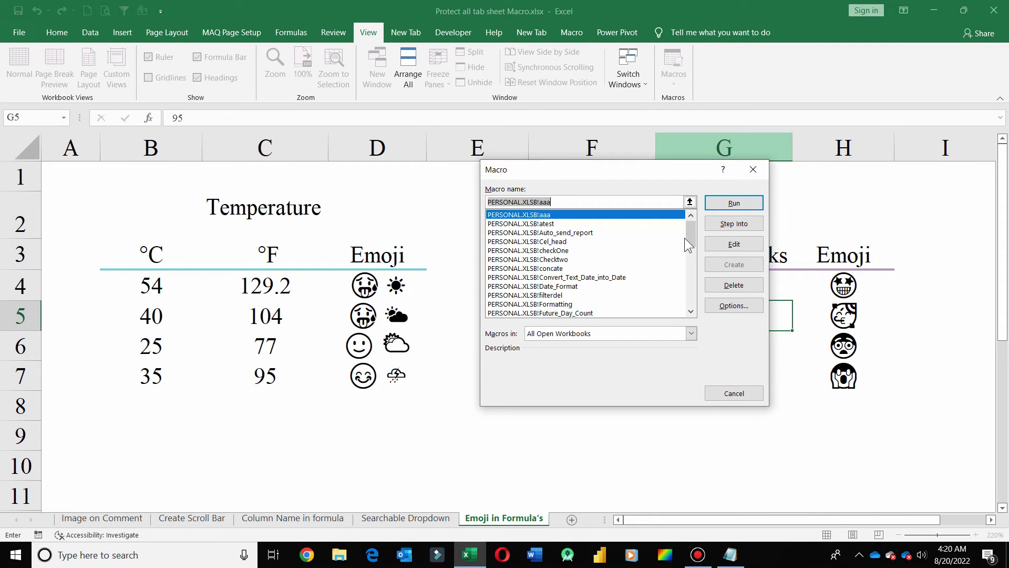
pyautogui.moveTo(686, 246); pyautogui.dragTo(686, 276)
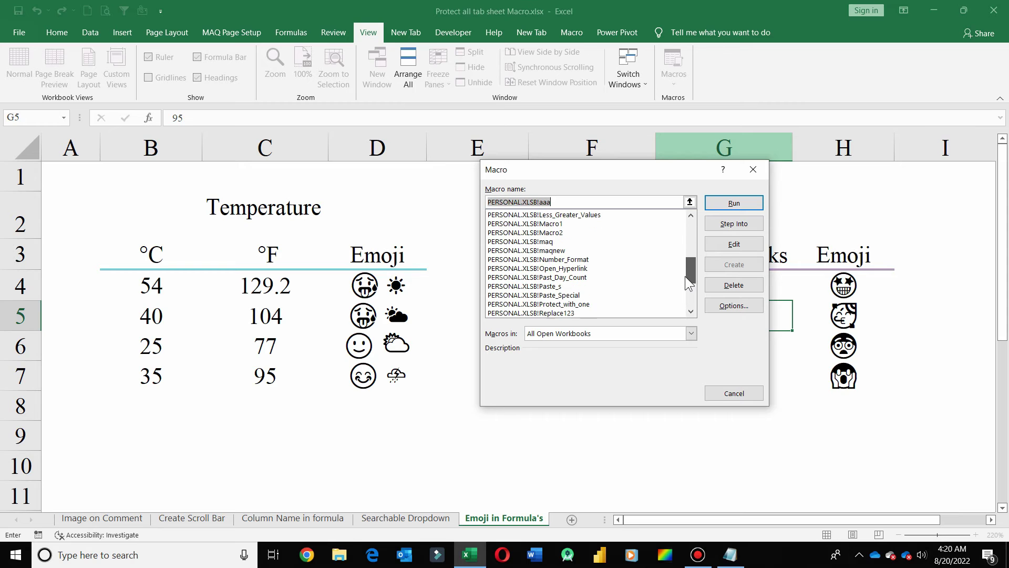
pyautogui.click(600, 304)
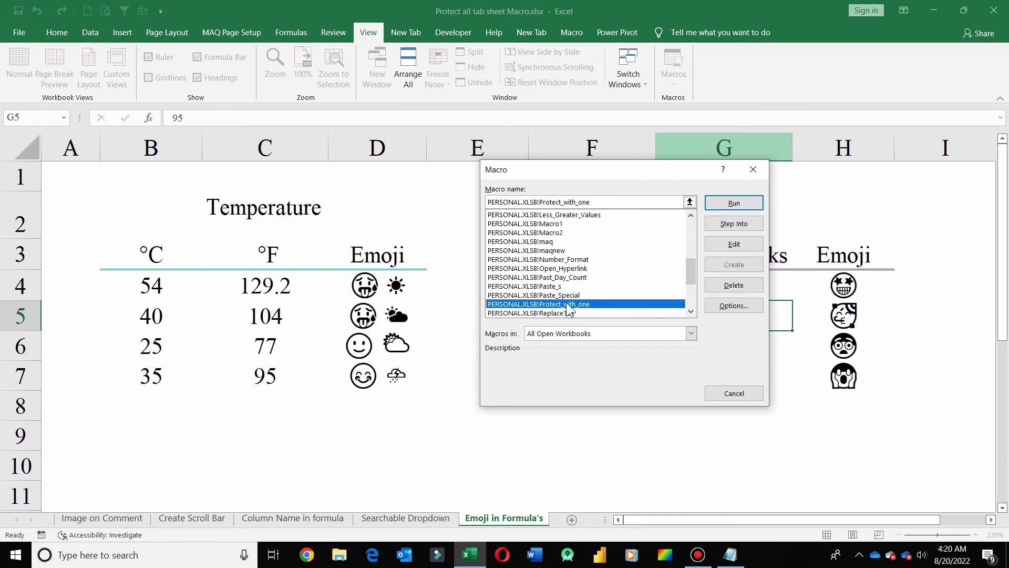
pyautogui.click(734, 224)
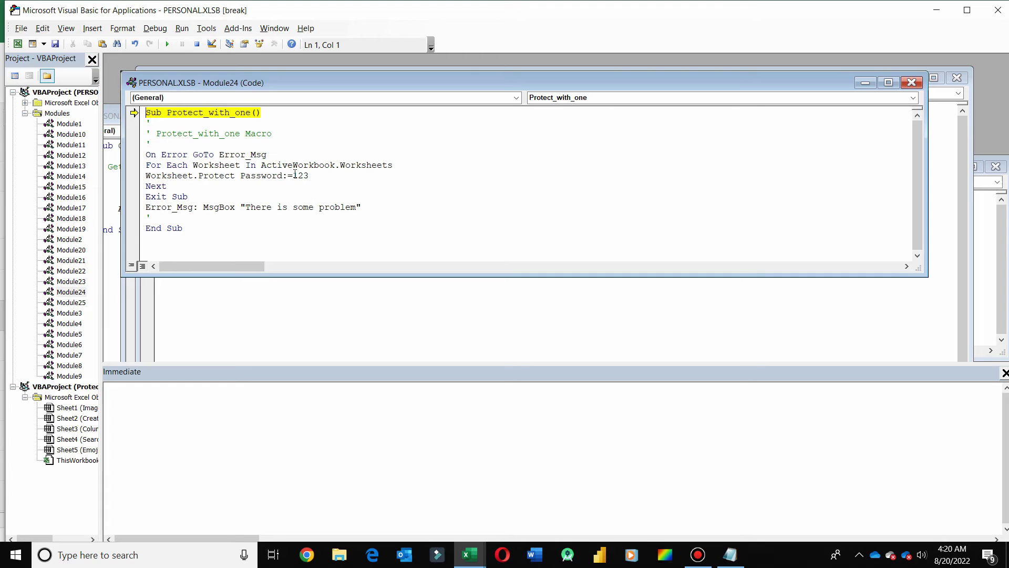
pyautogui.moveTo(292, 175); pyautogui.dragTo(309, 174)
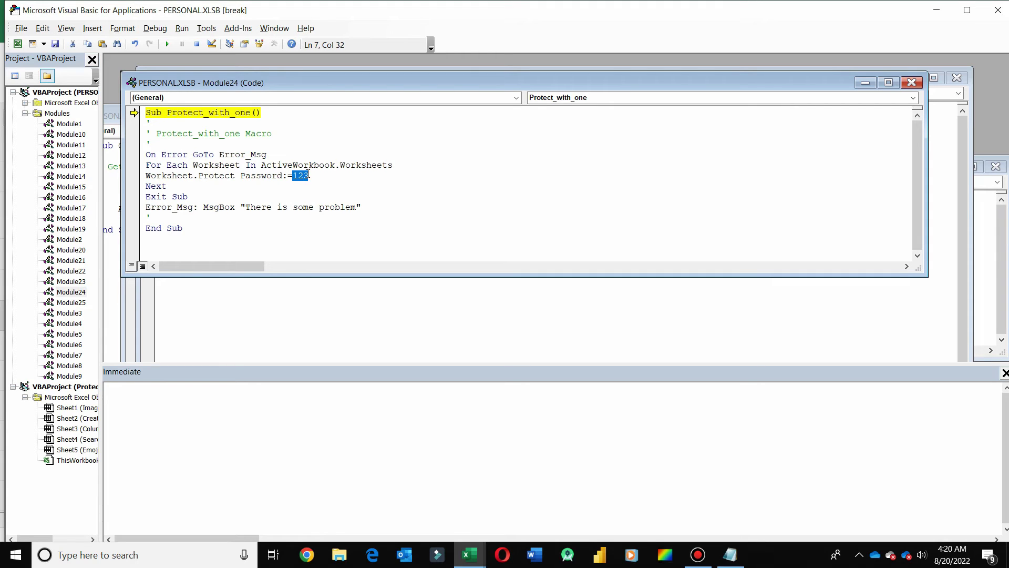
pyautogui.click(385, 180)
pyautogui.click(998, 10)
pyautogui.click(454, 326)
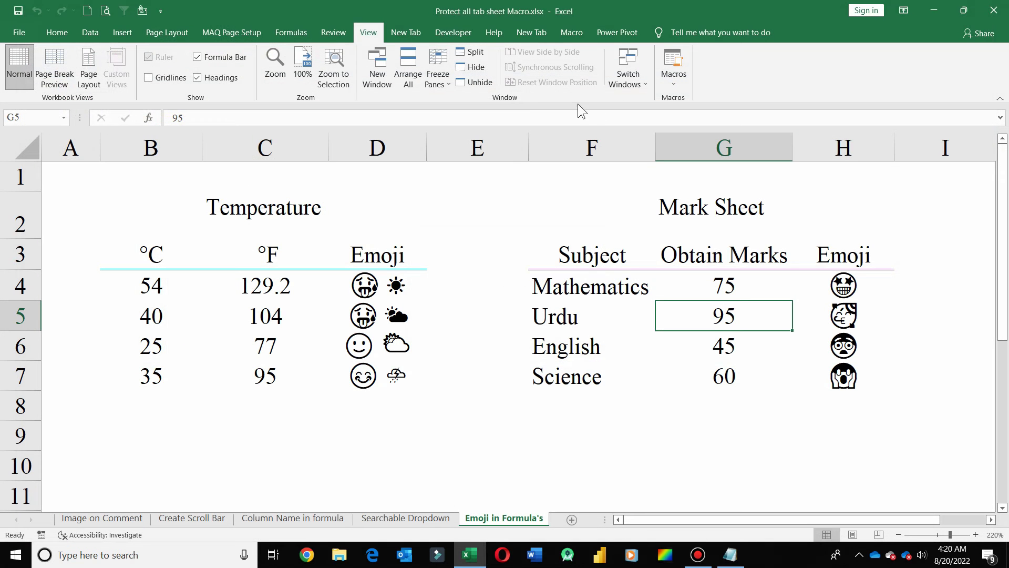
# - Shorten Unprotect_With_One's password to match Protect_with_one, then close the editor
pyautogui.click(671, 84)
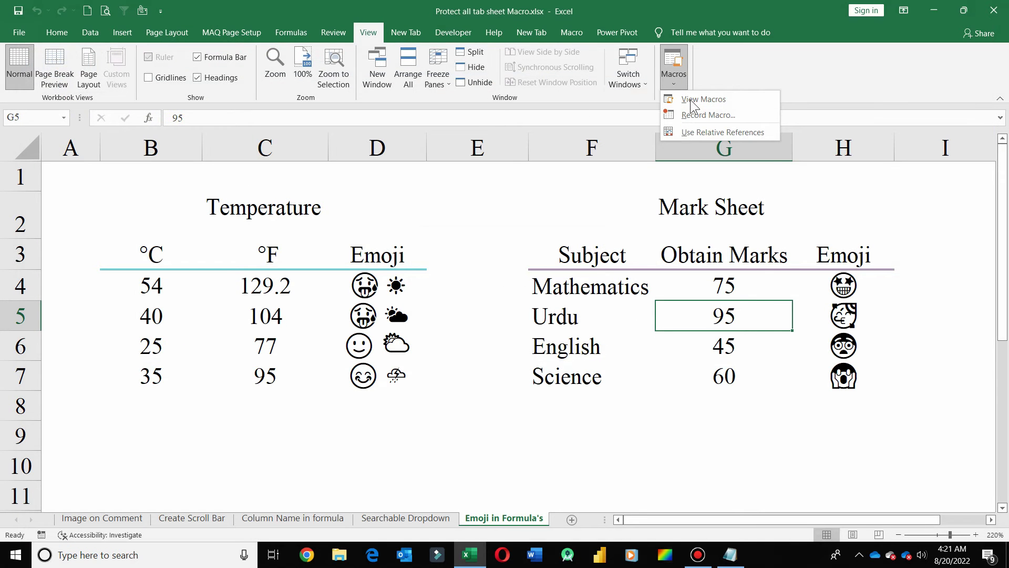
pyautogui.click(690, 99)
pyautogui.moveTo(691, 235); pyautogui.dragTo(690, 296)
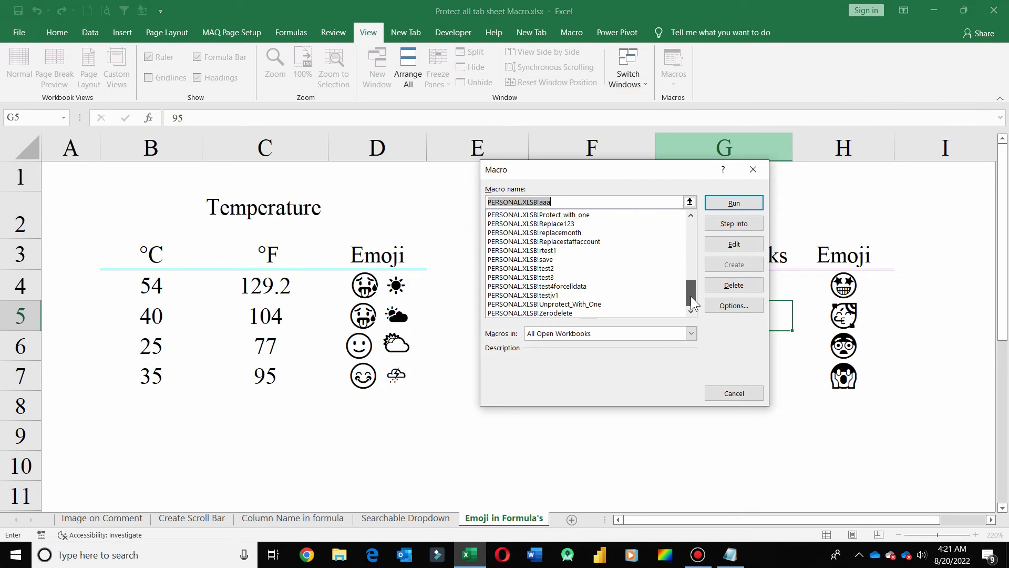
pyautogui.click(627, 304)
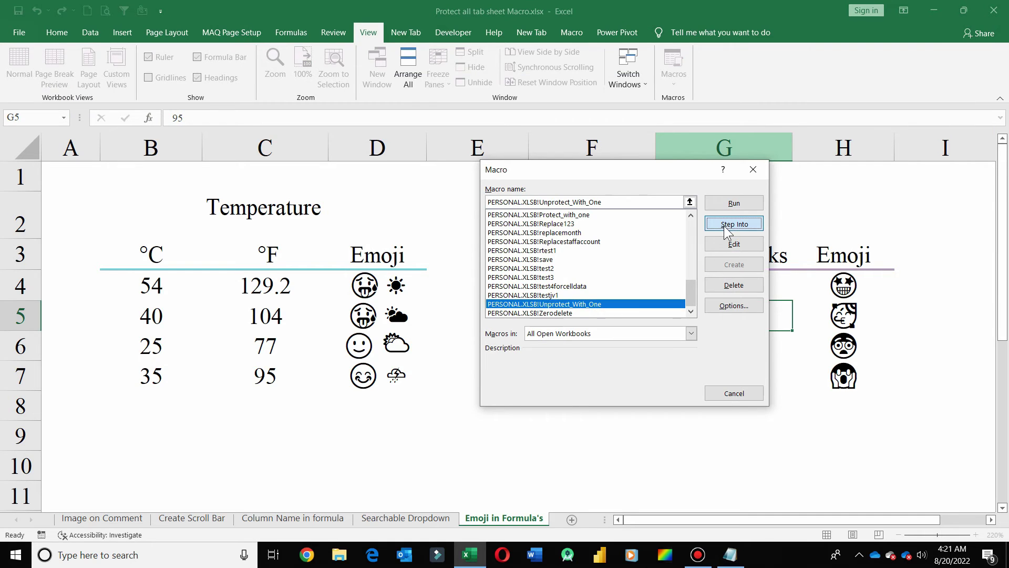
pyautogui.click(724, 225)
pyautogui.click(356, 181)
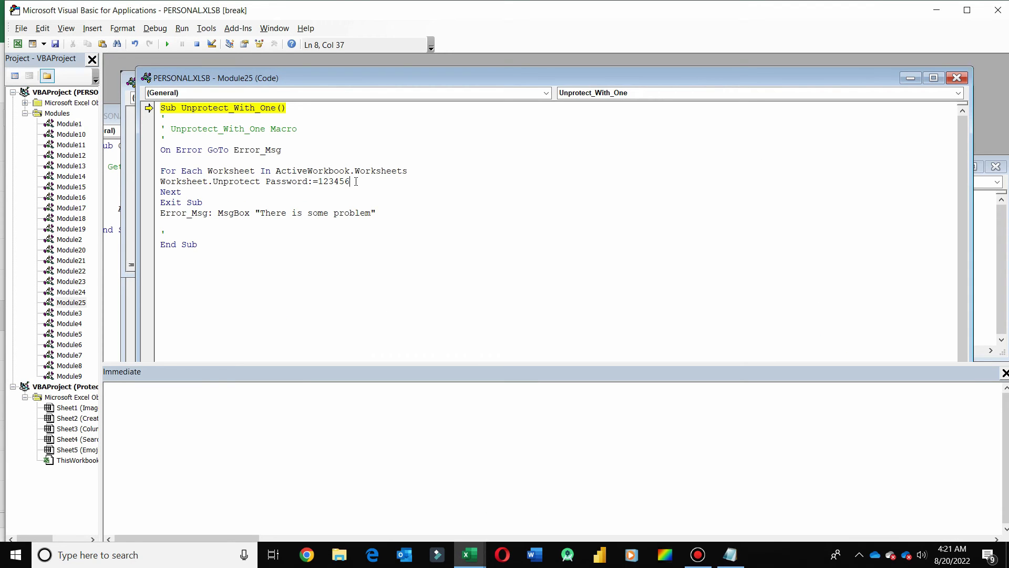
pyautogui.press('BackSpace')
pyautogui.press('BackSpace')
pyautogui.press('BackSpace')
pyautogui.click(998, 10)
pyautogui.click(470, 325)
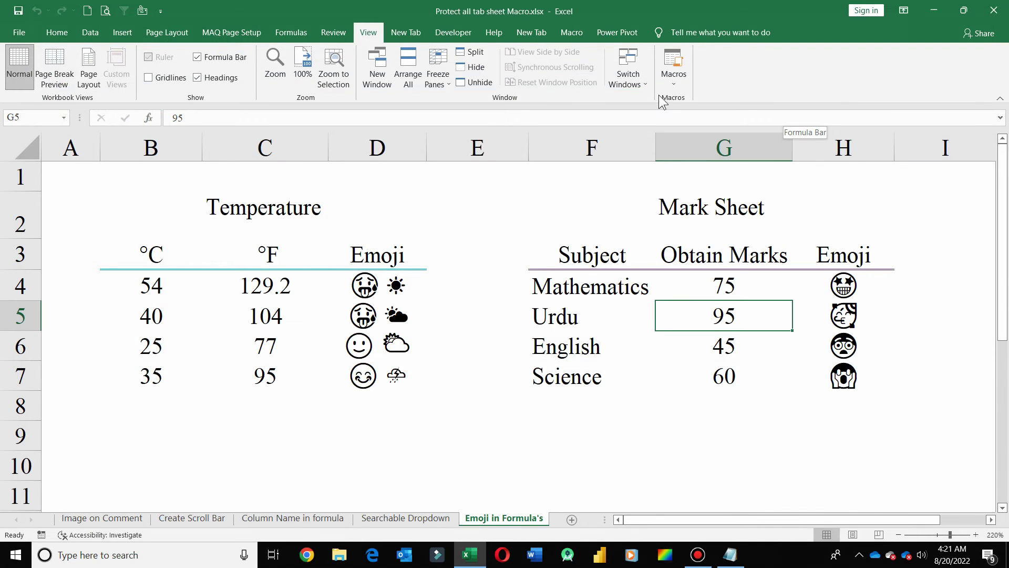
pyautogui.click(673, 74)
pyautogui.click(699, 96)
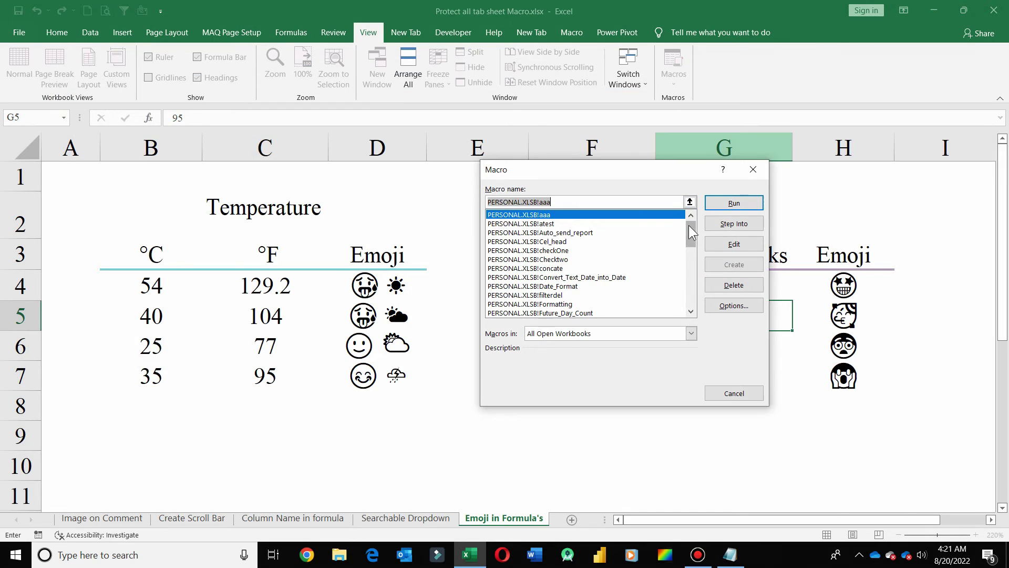
pyautogui.moveTo(691, 235); pyautogui.dragTo(691, 294)
pyautogui.click(566, 305)
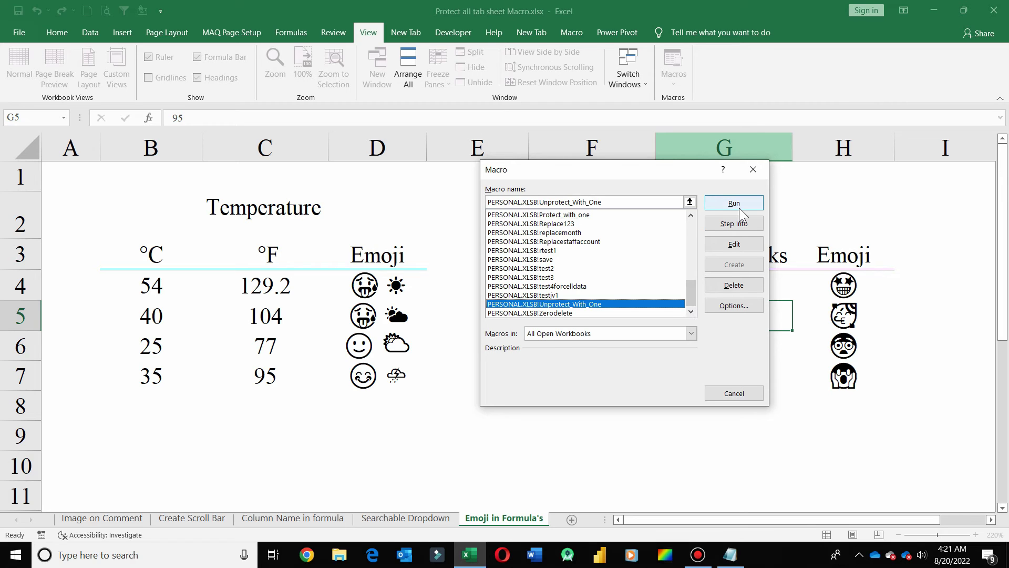
pyautogui.click(754, 169)
# - In Customize the Ribbon, list macros as commands and pick Unprotect_With_One
pyautogui.rightClick(787, 75)
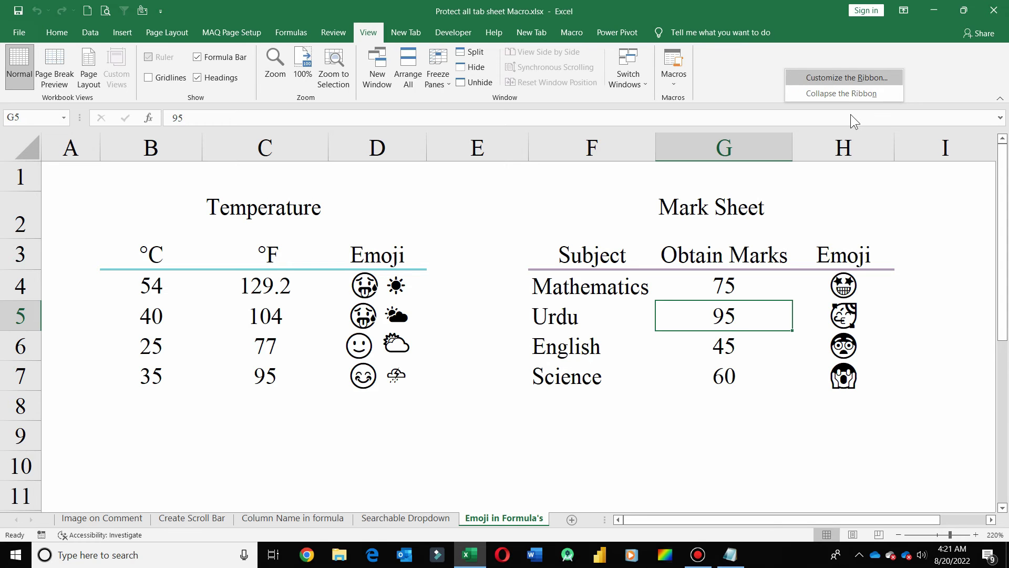
pyautogui.click(870, 77)
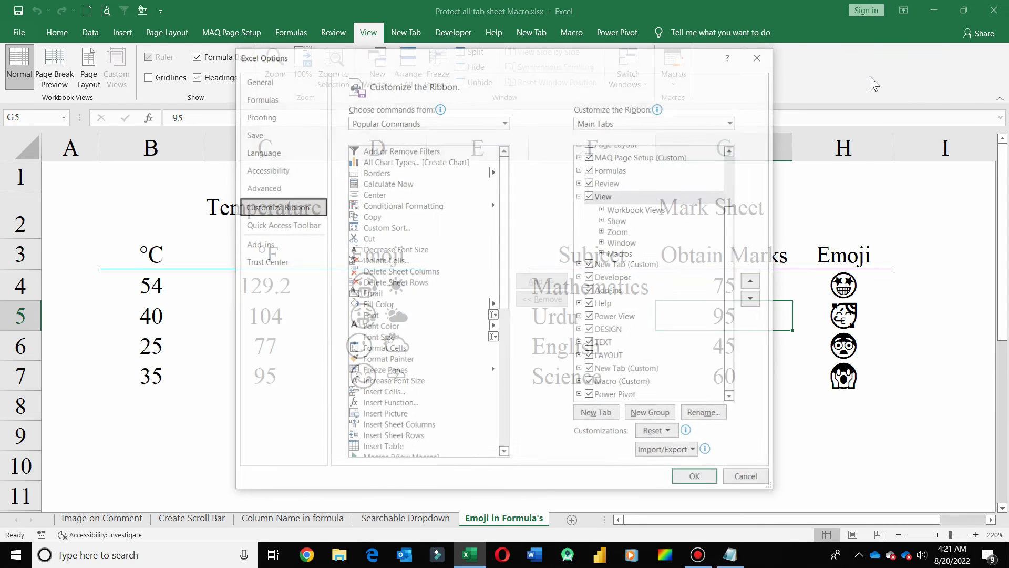
pyautogui.click(491, 122)
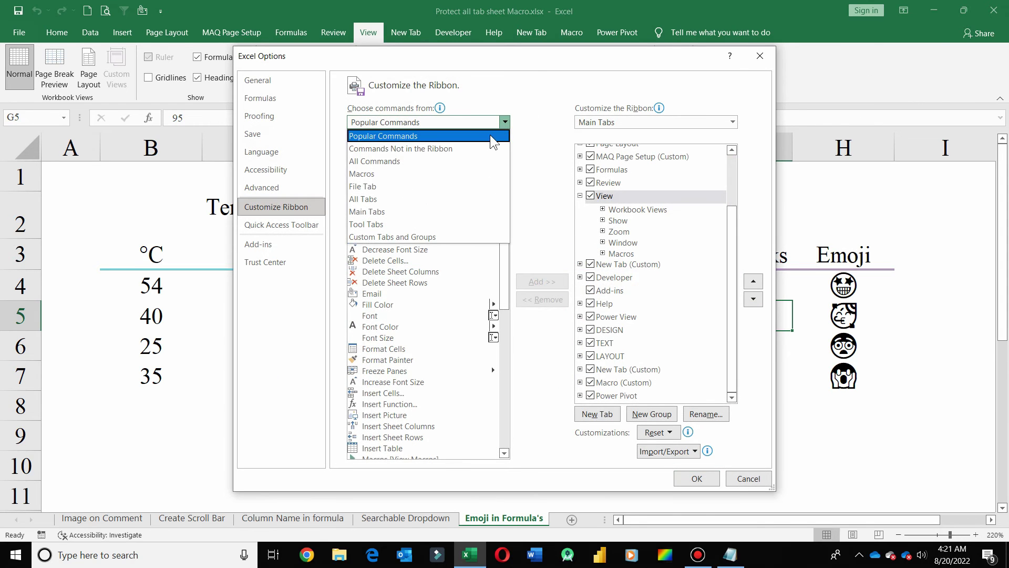
pyautogui.click(446, 174)
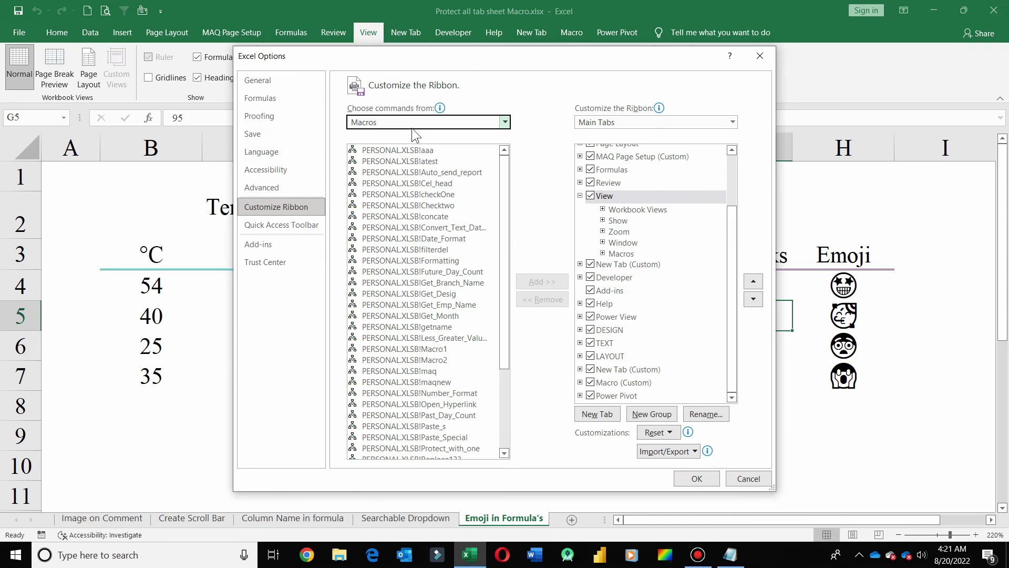
pyautogui.moveTo(506, 204); pyautogui.dragTo(497, 313)
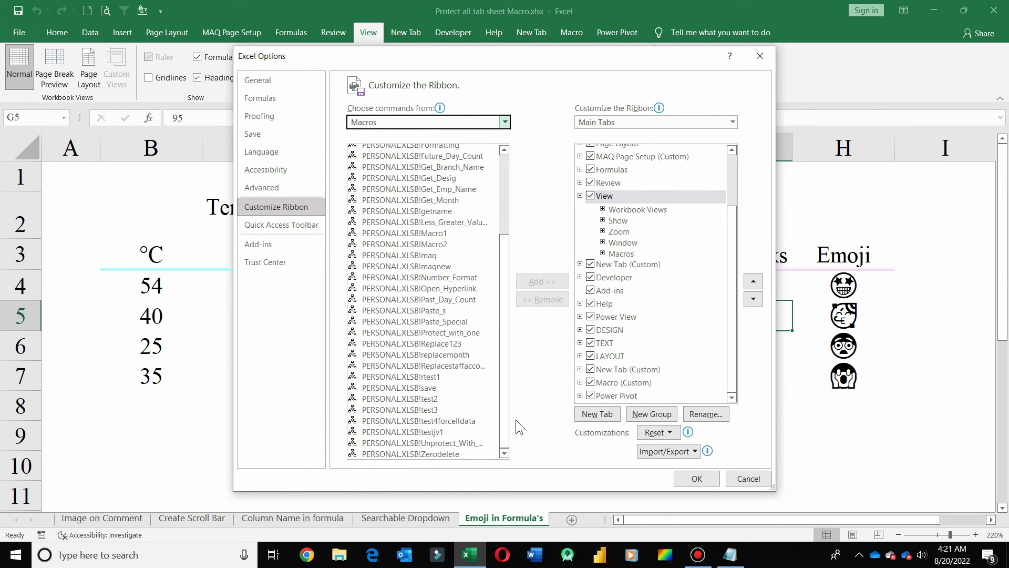
pyautogui.click(446, 443)
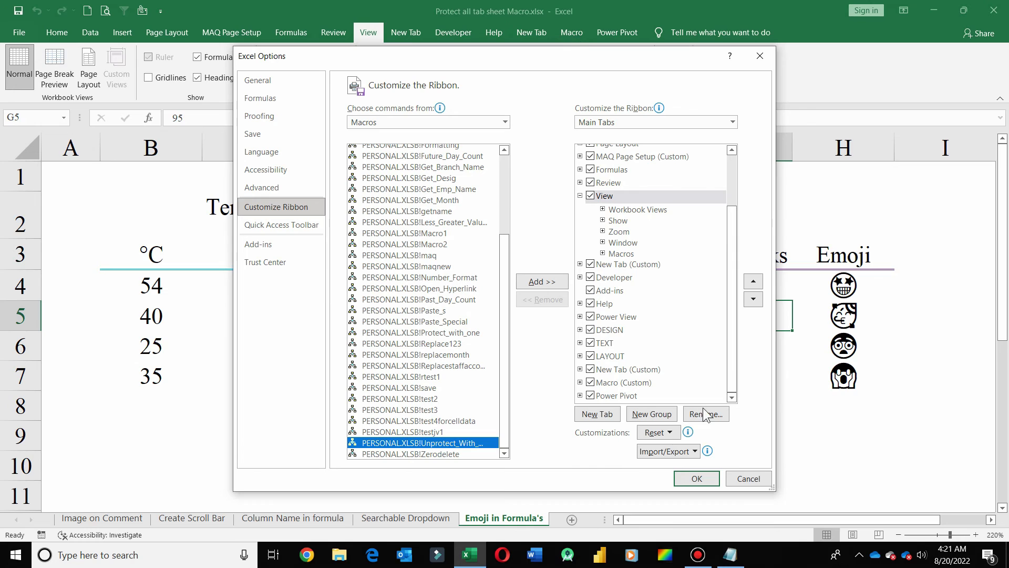
# - Add Unprotect_With_One to the Macro tab's New Group and bring up its Rename window
pyautogui.click(609, 386)
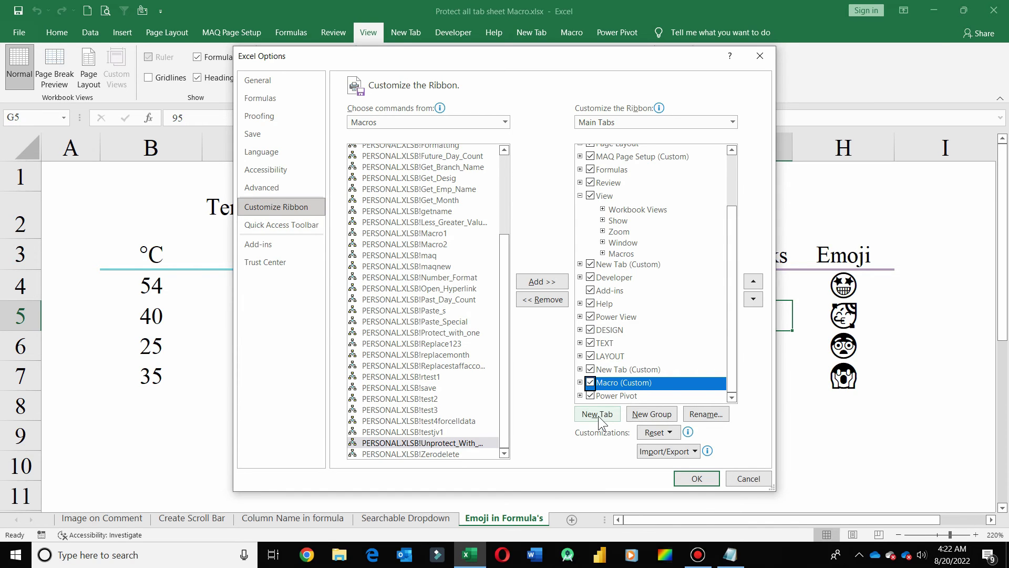
pyautogui.click(581, 382)
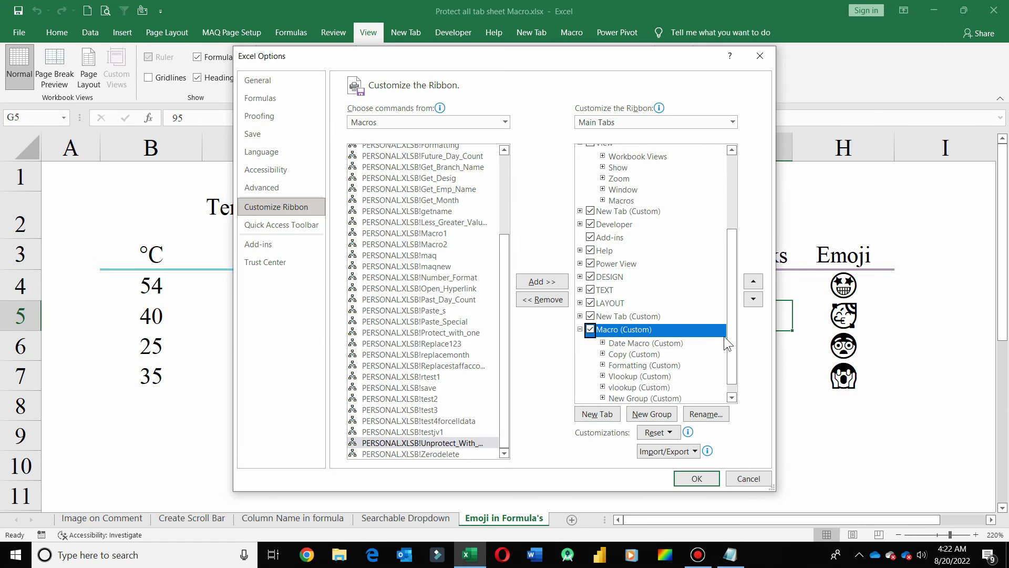
pyautogui.click(603, 398)
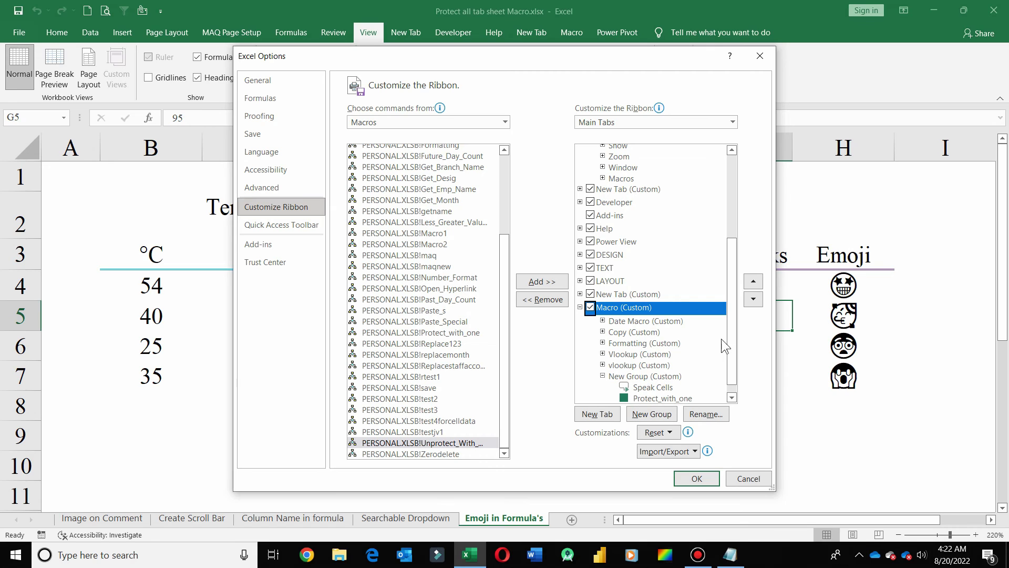
pyautogui.scroll(-1, 724, 345)
pyautogui.click(643, 365)
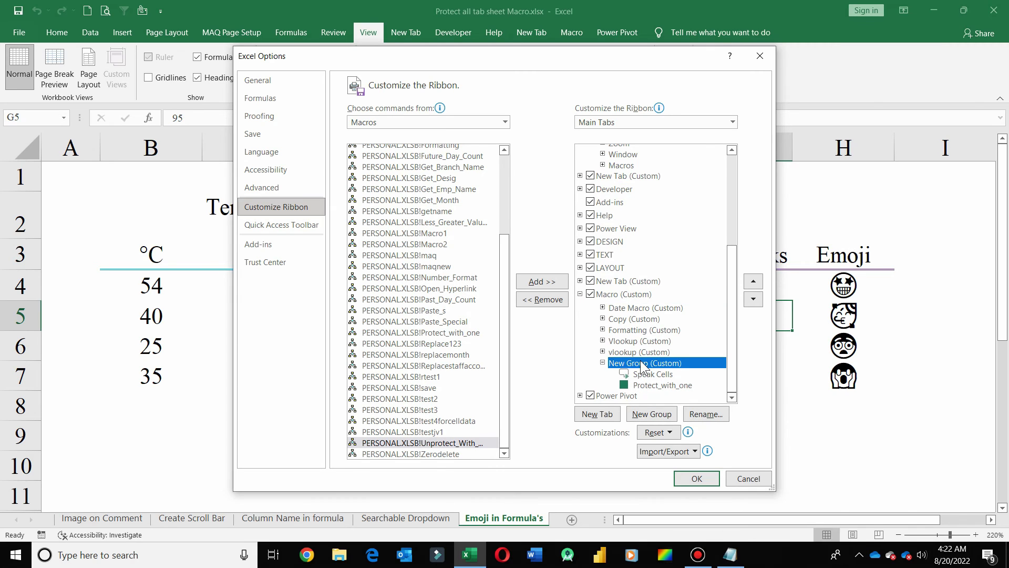
pyautogui.click(442, 444)
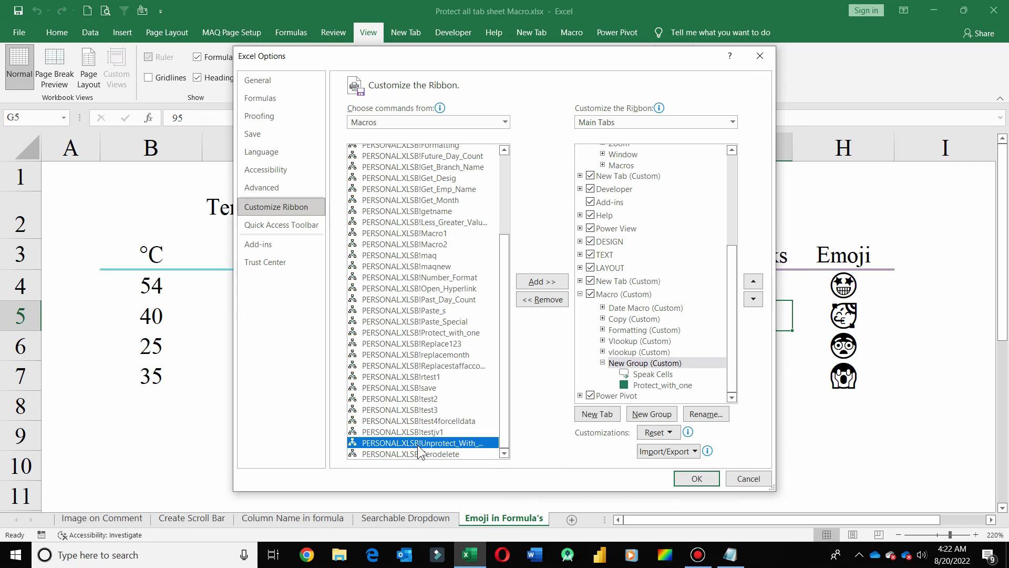
pyautogui.click(542, 283)
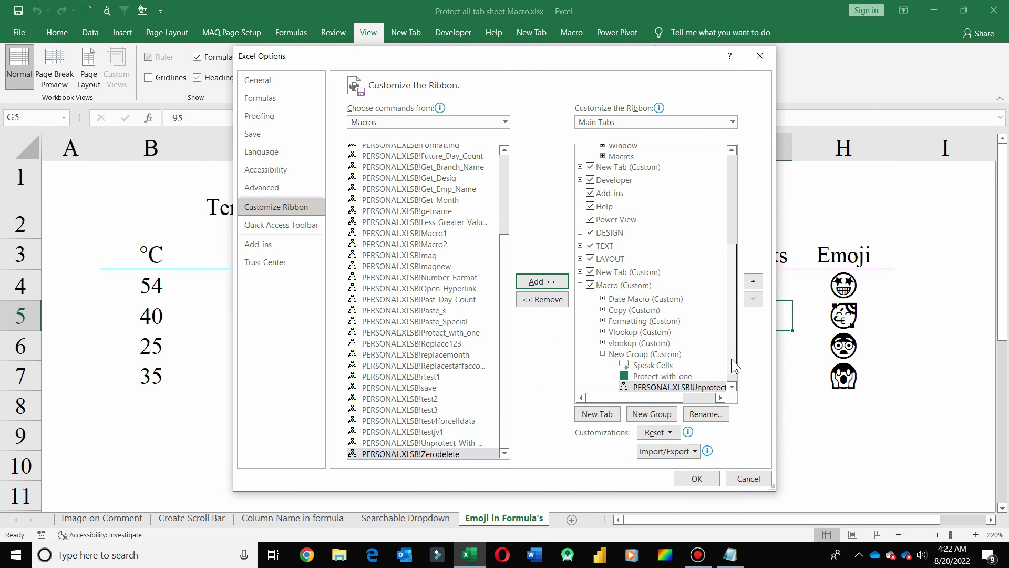
pyautogui.scroll(-1, 731, 358)
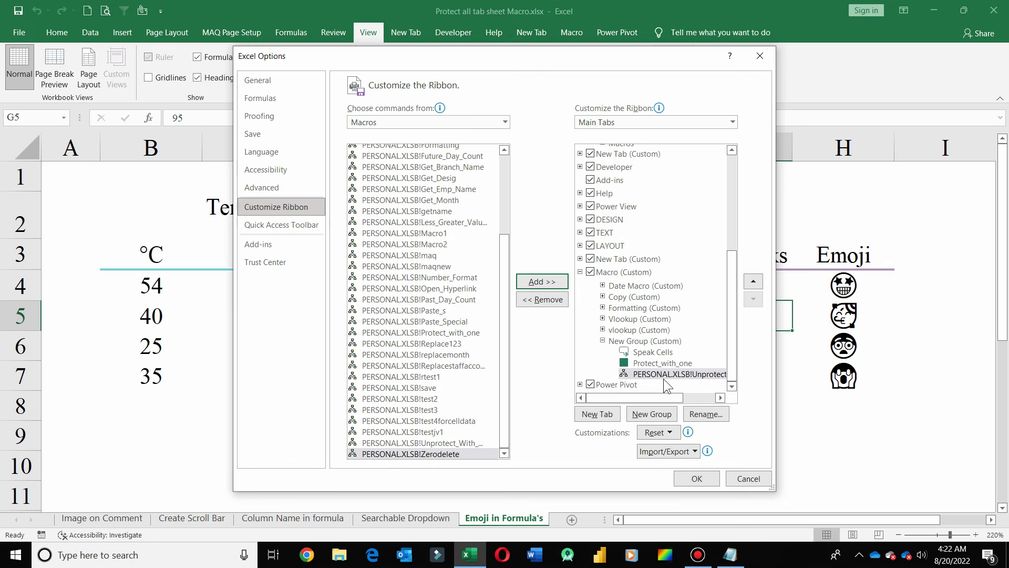
pyautogui.click(705, 415)
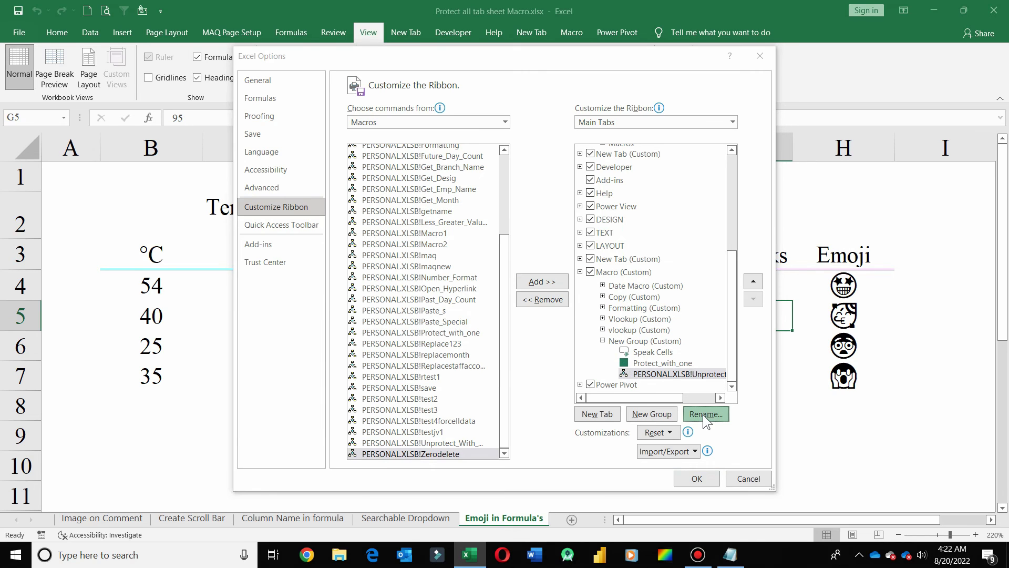
# - Rename the button to Unprotect_With_One without the PERSONAL.XLSB! prefix, give it a checkmark icon, and save
pyautogui.click(519, 342)
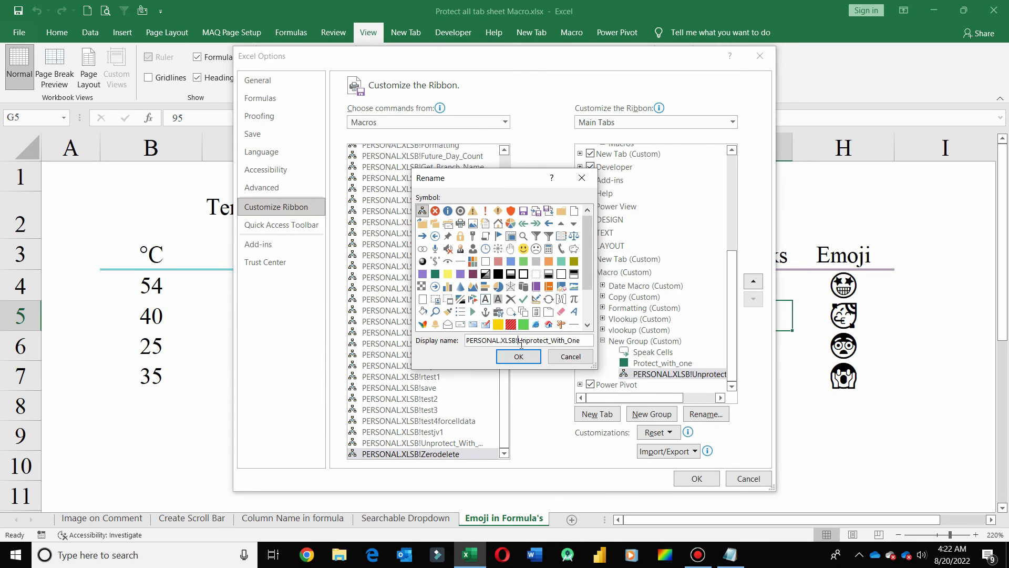
pyautogui.press('BackSpace')
pyautogui.press('BackSpace')
pyautogui.press('BackSpace')
pyautogui.press('BackSpace')
pyautogui.press('BackSpace')
pyautogui.press('BackSpace')
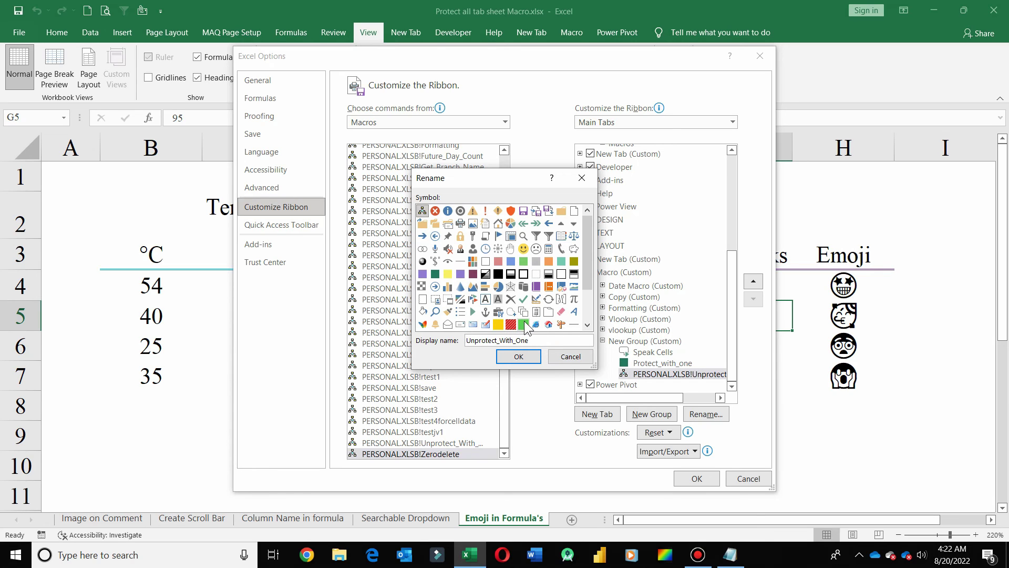
pyautogui.click(523, 299)
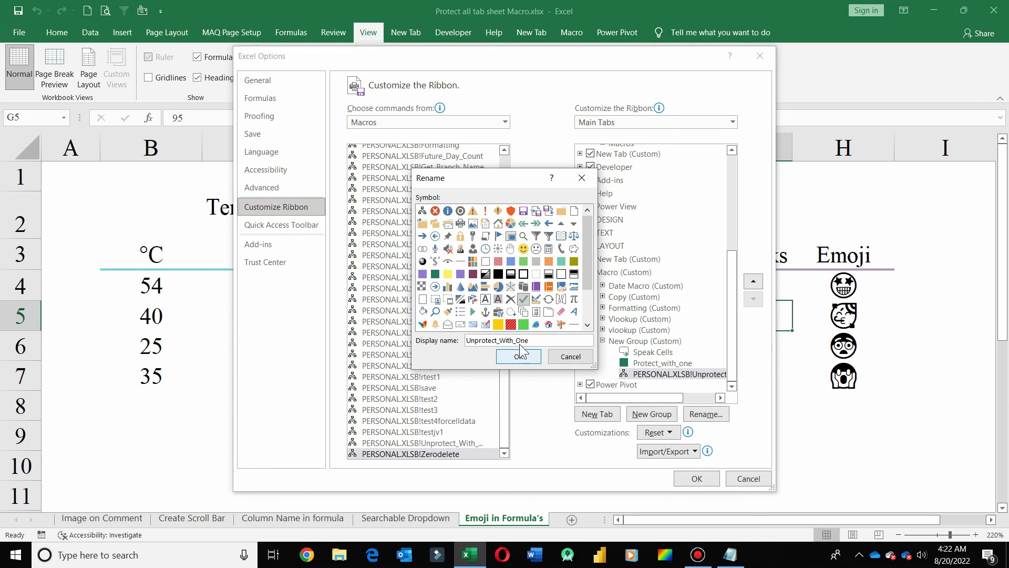
pyautogui.click(523, 361)
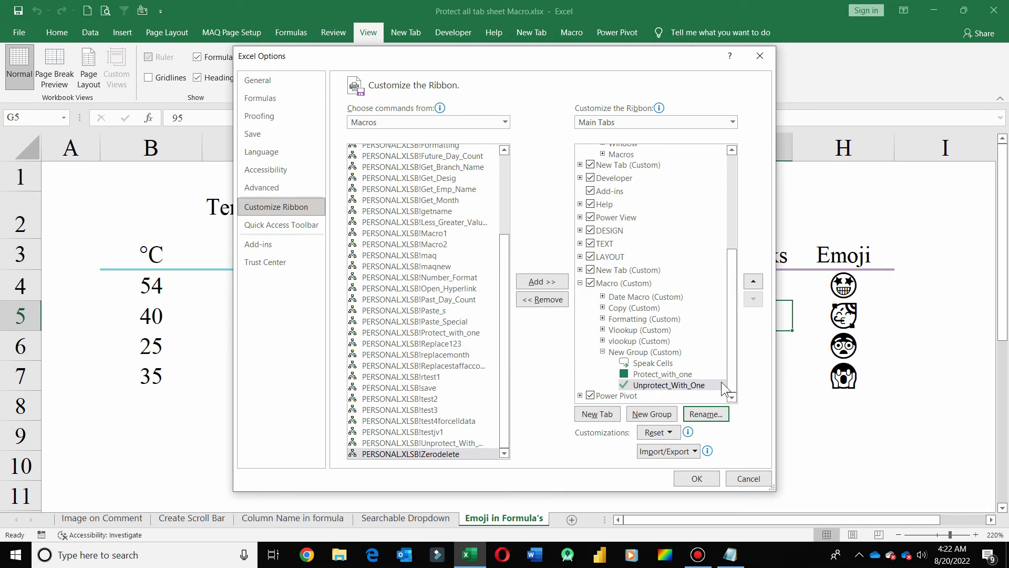
pyautogui.click(697, 479)
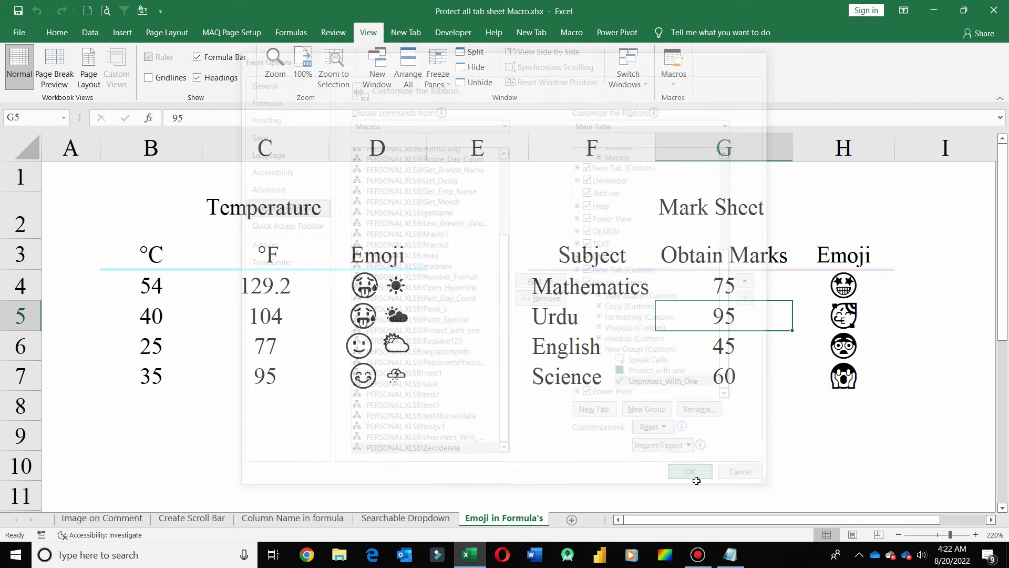
pyautogui.click(569, 38)
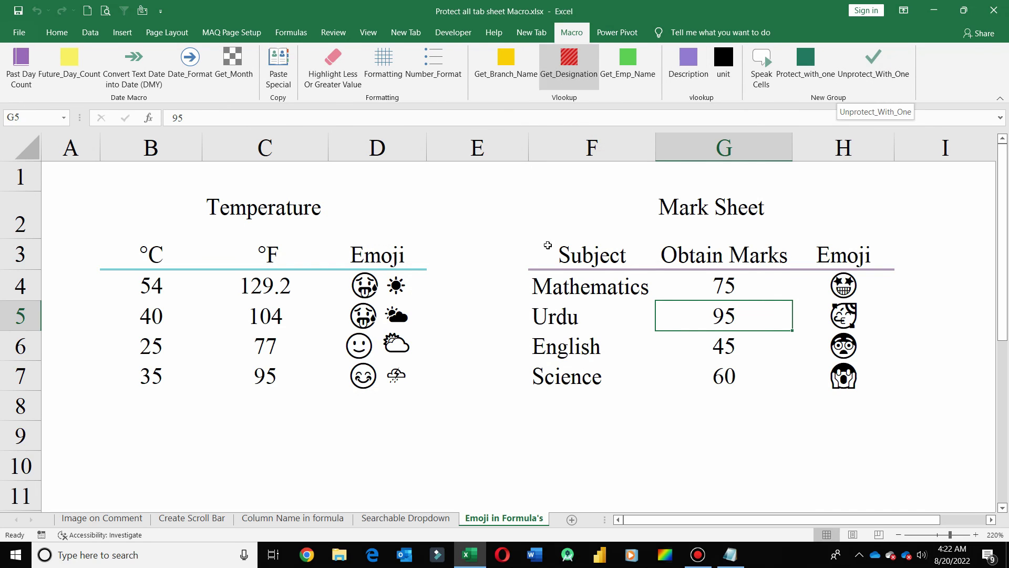
# - Confirm via Review > Unprotect Sheet that the sheet is protected, cancelling the password prompt
pyautogui.click(333, 33)
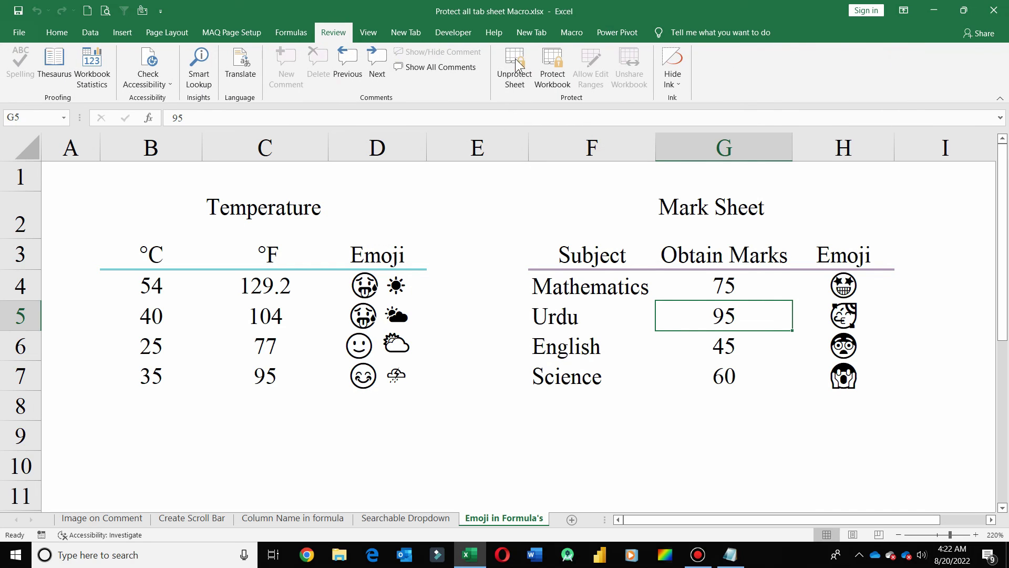
pyautogui.click(509, 81)
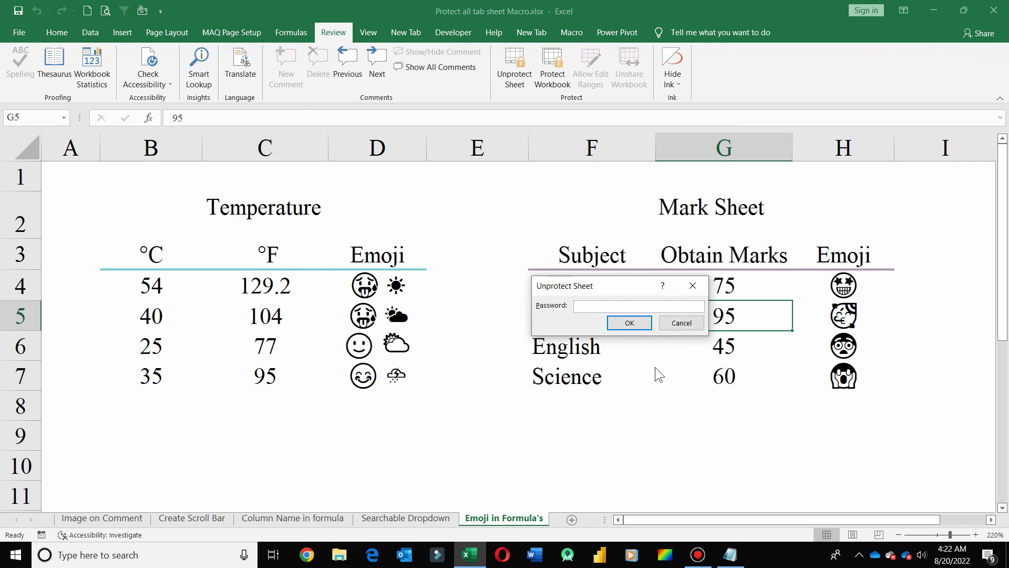
pyautogui.click(677, 324)
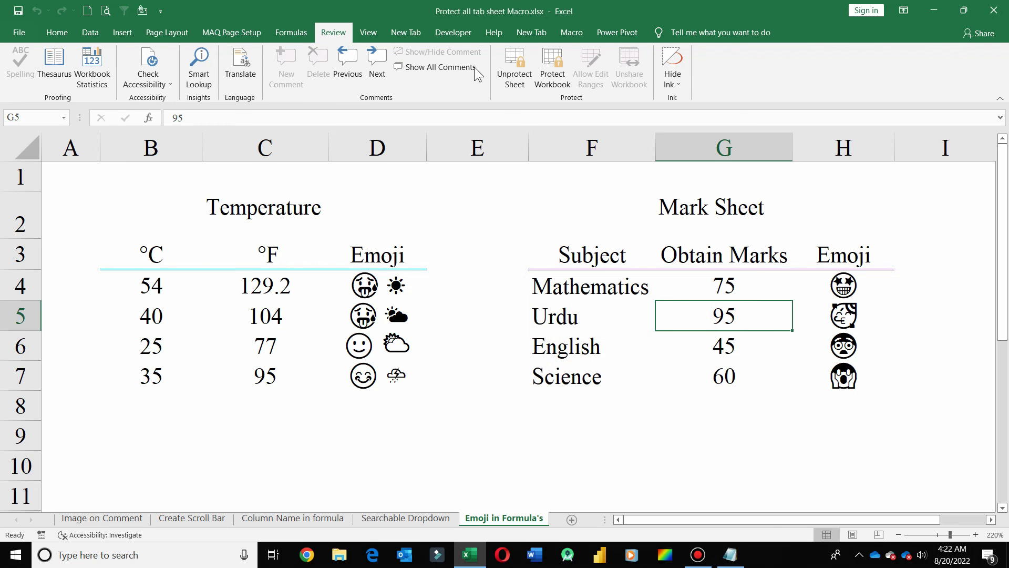
# - Run Unprotect_With_One from the Macro tab and verify the sheet is unprotected
pyautogui.click(577, 36)
pyautogui.click(894, 67)
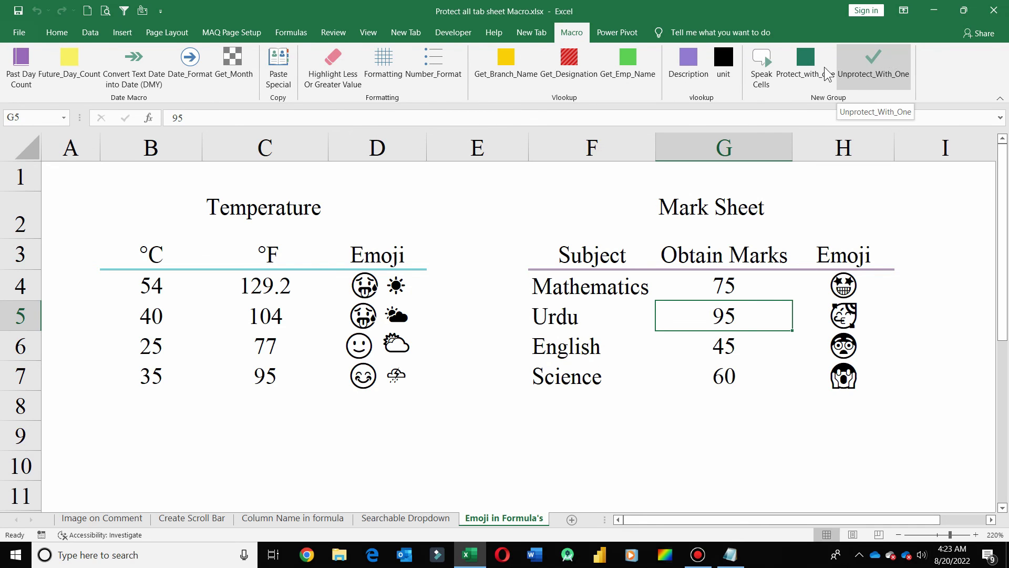
pyautogui.click(331, 33)
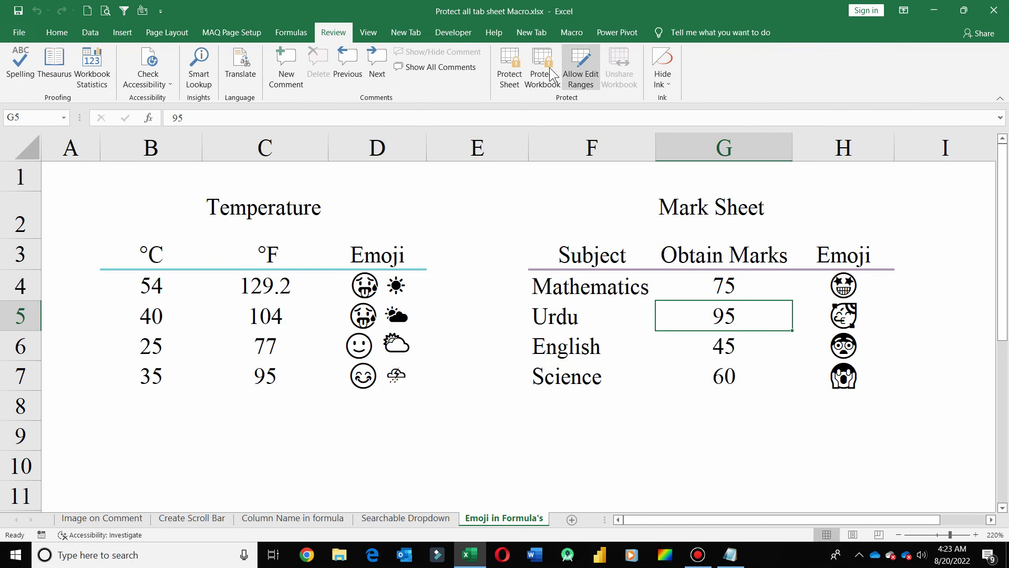
# - Go to the Create Scroll Bar sheet and advance the student list a few records
pyautogui.click(415, 520)
pyautogui.click(323, 519)
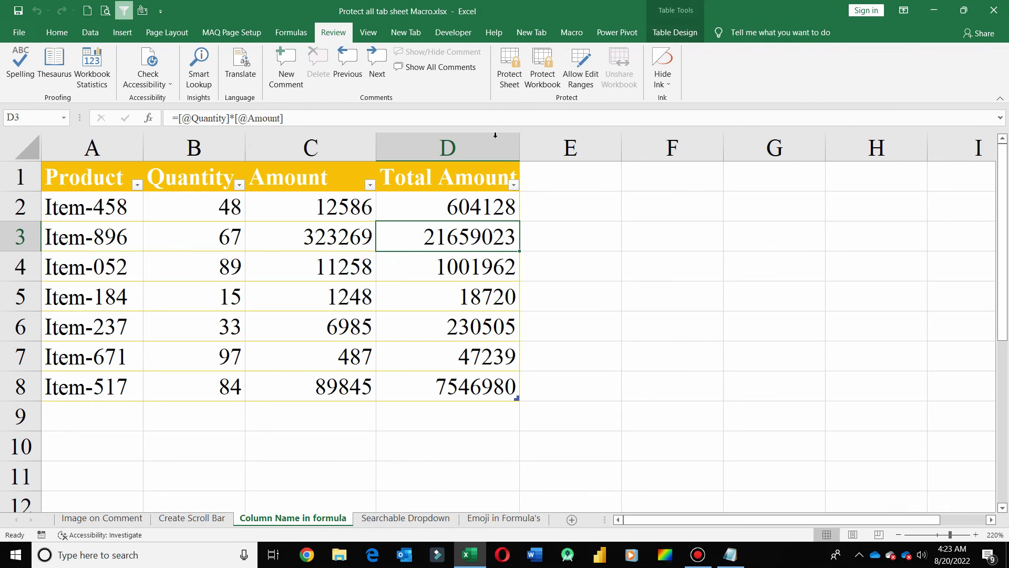
pyautogui.click(178, 520)
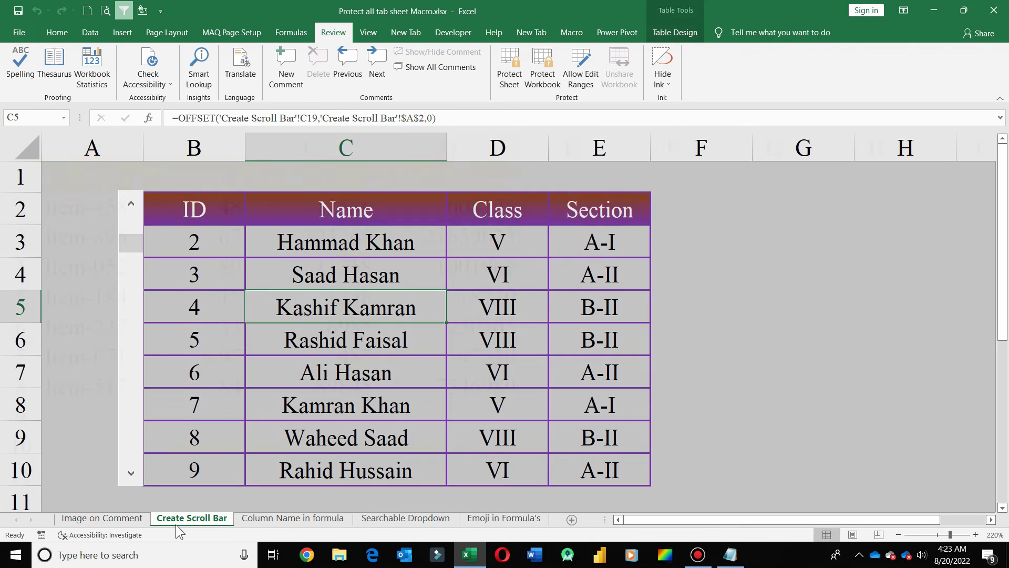
pyautogui.click(132, 474)
pyautogui.click(131, 474)
pyautogui.click(113, 520)
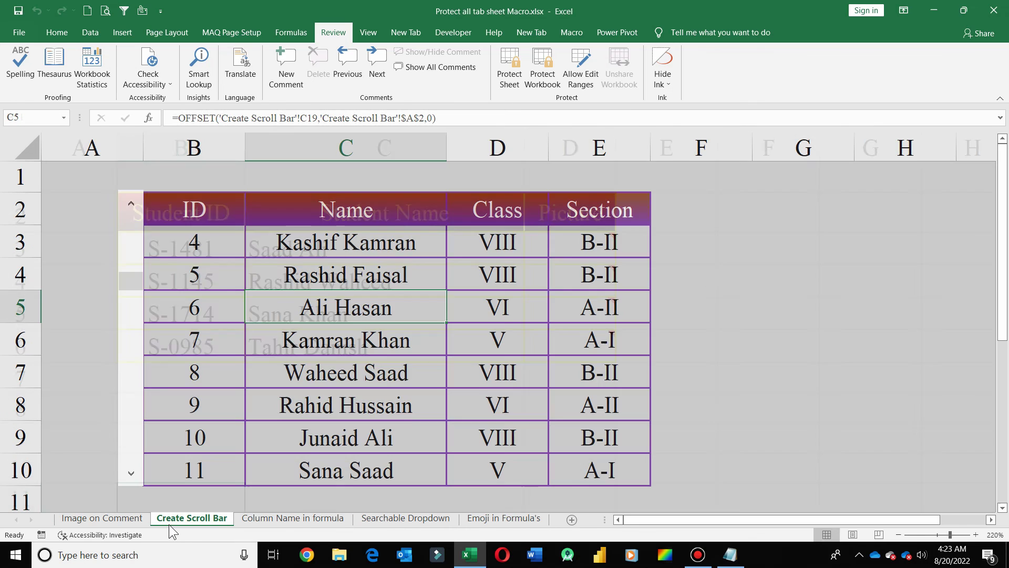
# - Run Protect_with_one and confirm the scroll bar is blocked by the protected-sheet warning
pyautogui.click(572, 32)
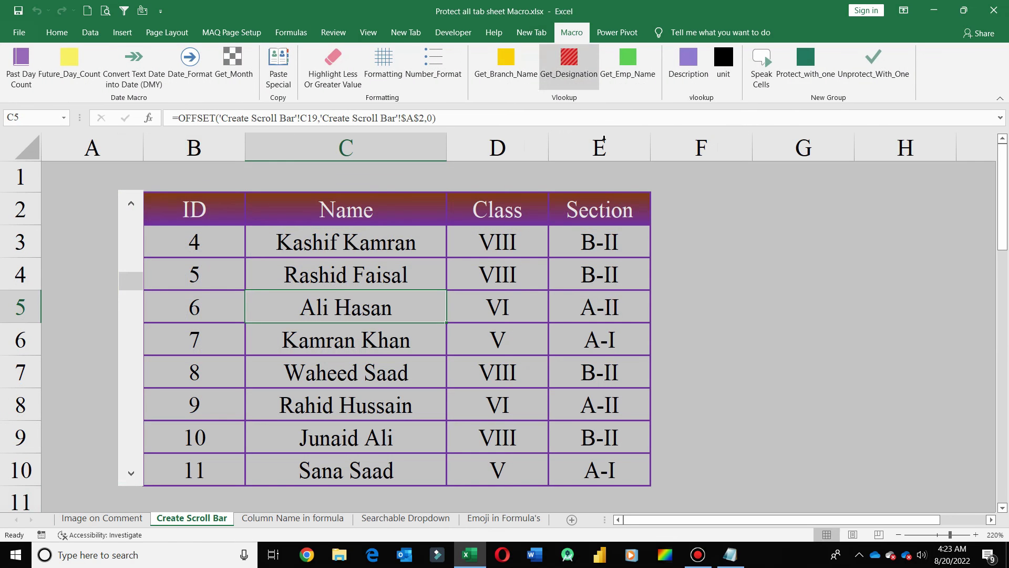
pyautogui.click(816, 76)
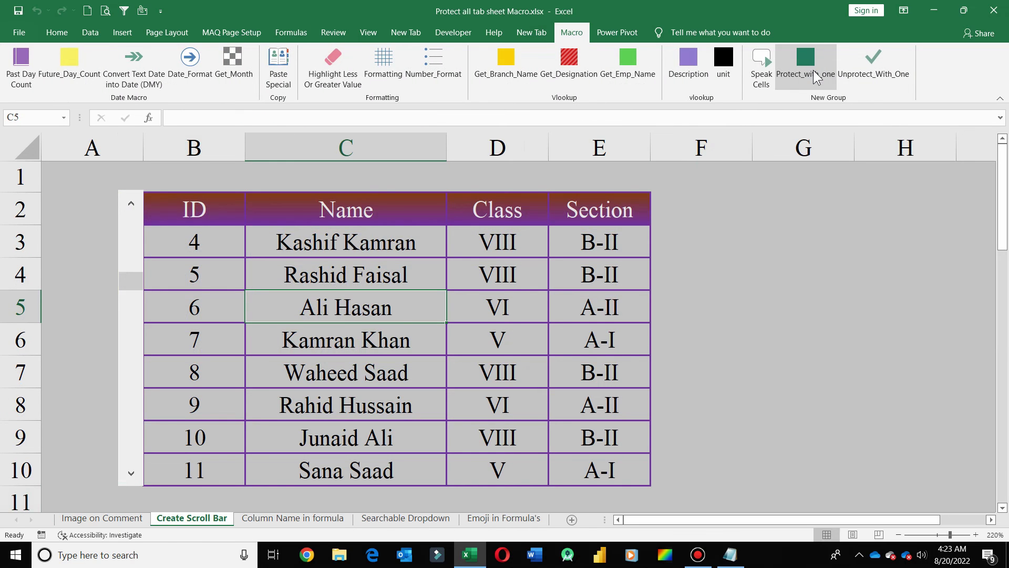
pyautogui.click(132, 204)
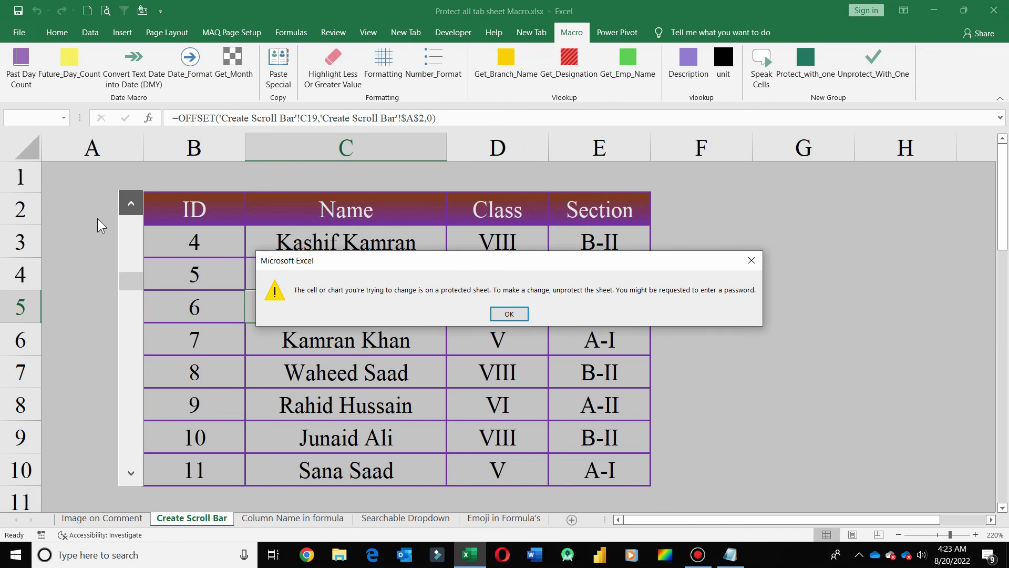
pyautogui.click(510, 314)
# - Run Unprotect_With_One, scroll the list back to start at ID 2, and minimize Excel
pyautogui.click(872, 68)
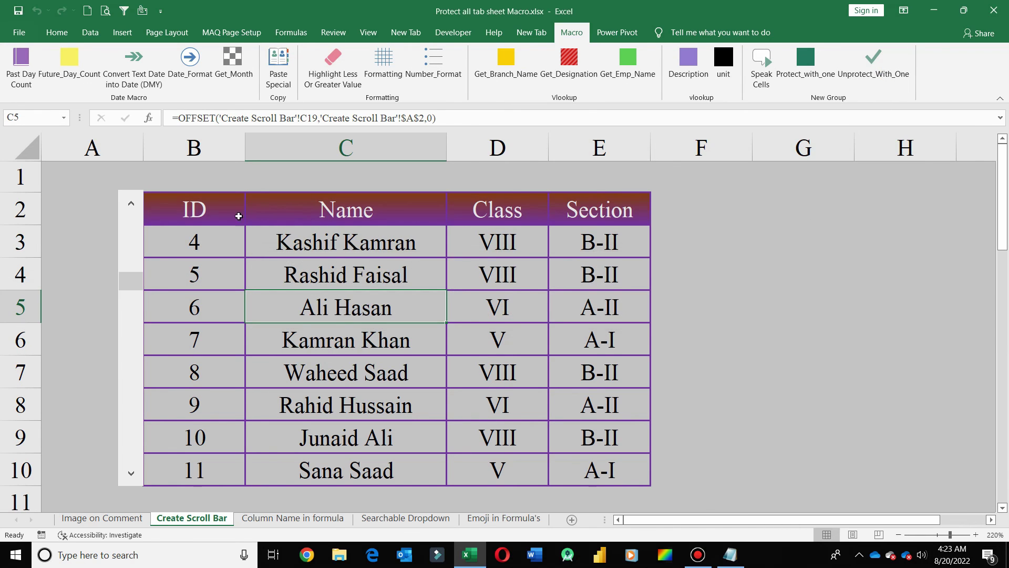
pyautogui.click(131, 204)
pyautogui.click(131, 204)
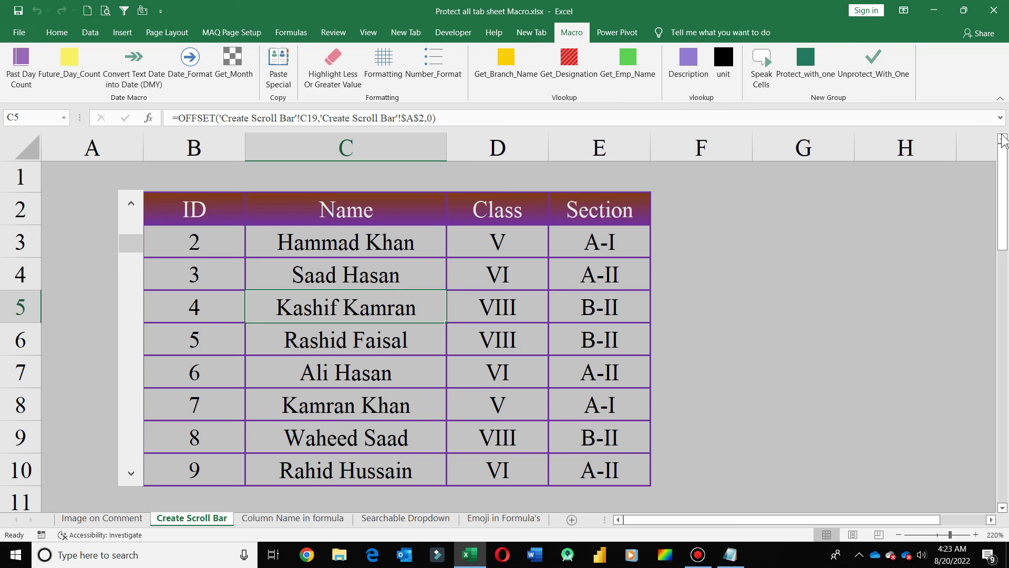
pyautogui.click(934, 10)
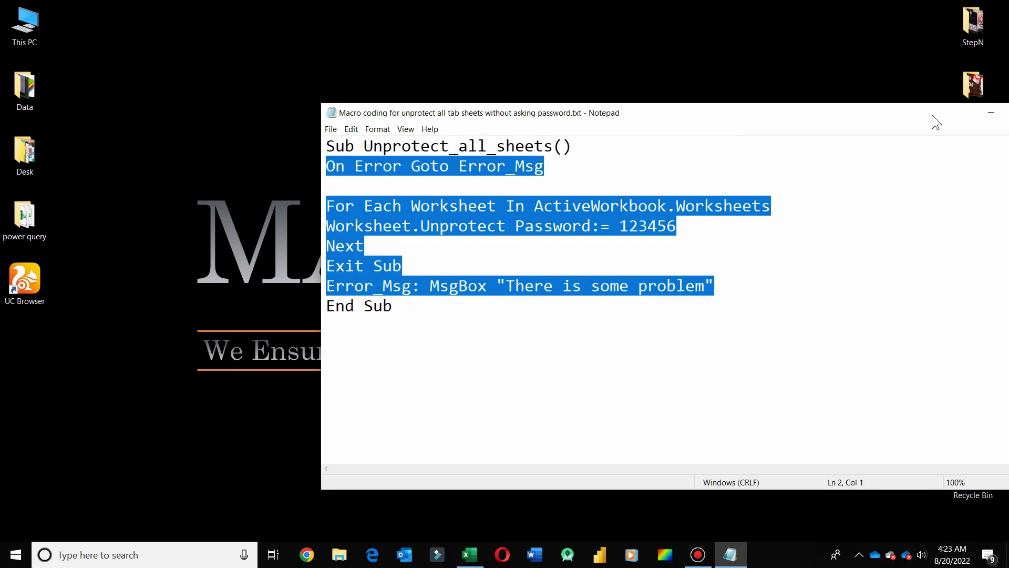
# - Move the Notepad macro code window aside and minimize it to clear the desktop
pyautogui.moveTo(911, 105); pyautogui.dragTo(750, 54)
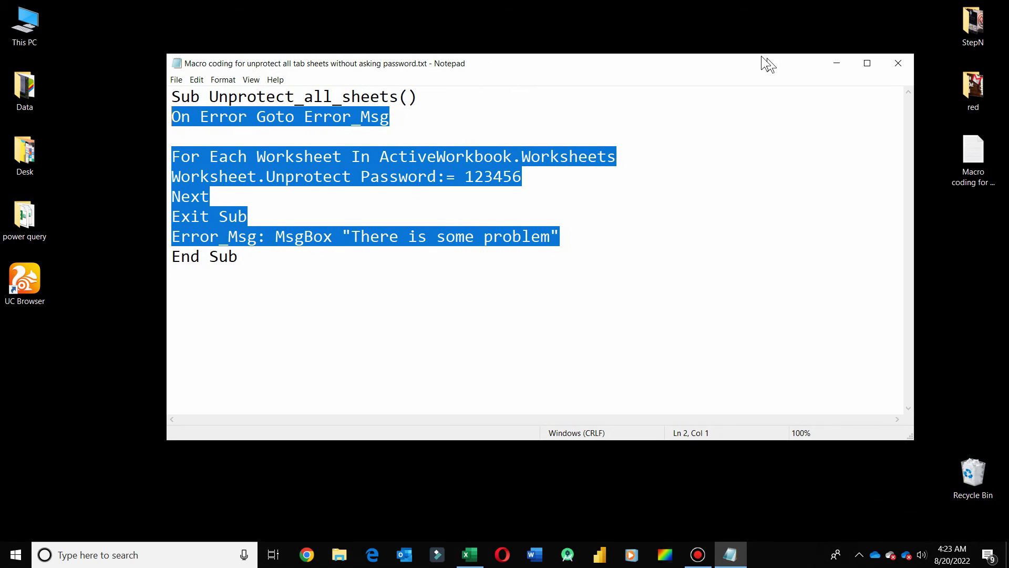
pyautogui.click(834, 61)
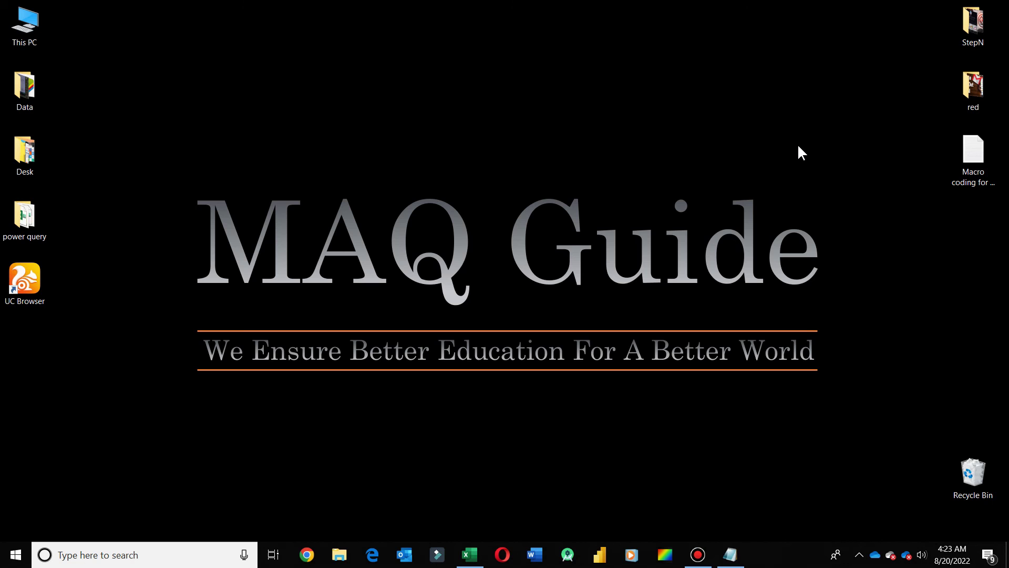